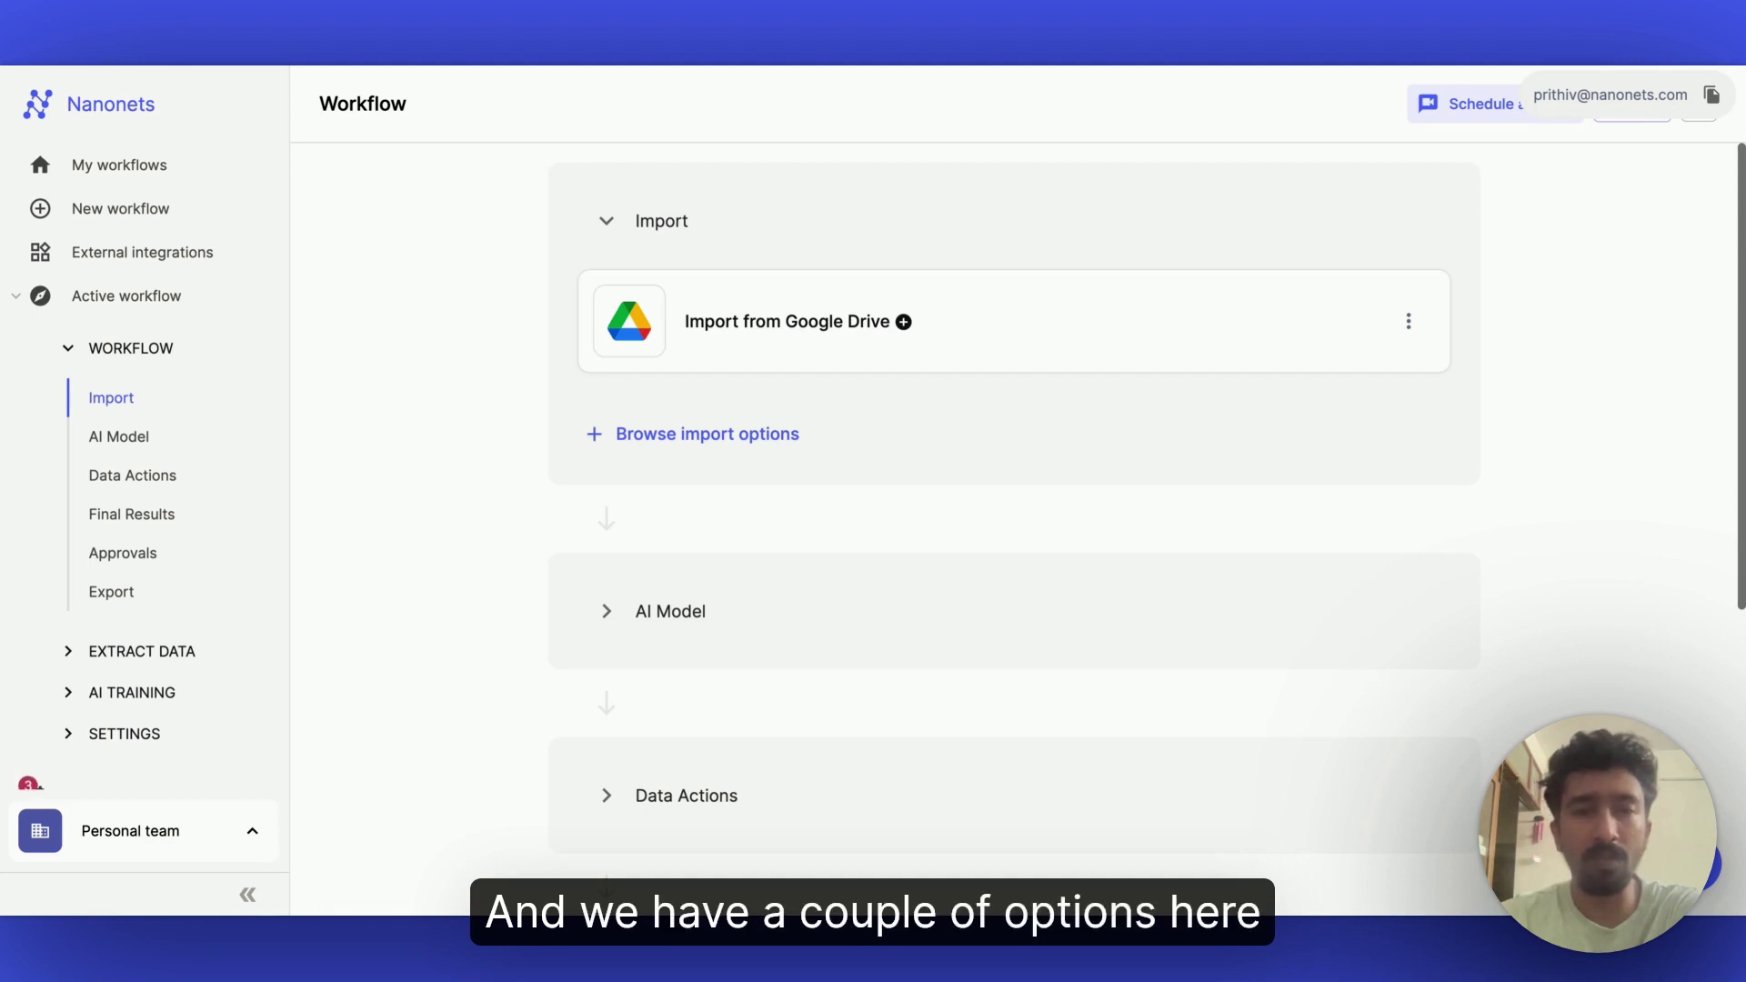
# Browse the list of available import sources for the workflow.
pyautogui.click(762, 451)
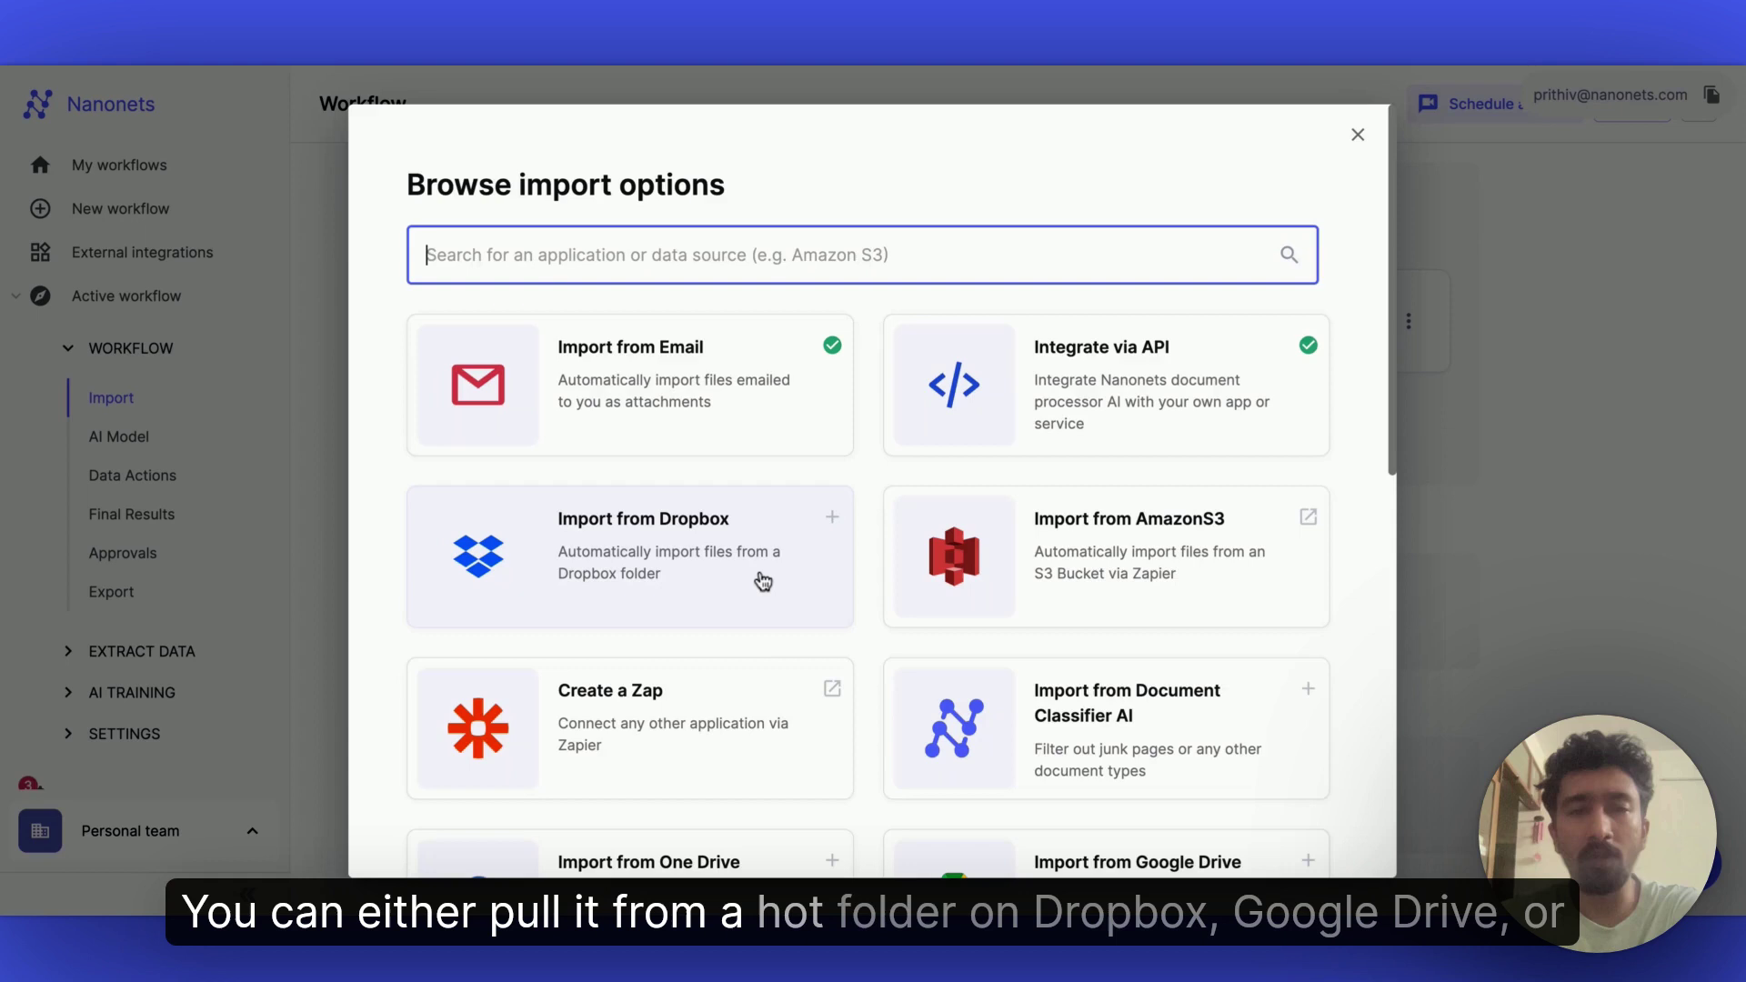
pyautogui.scroll(-3, 762, 582)
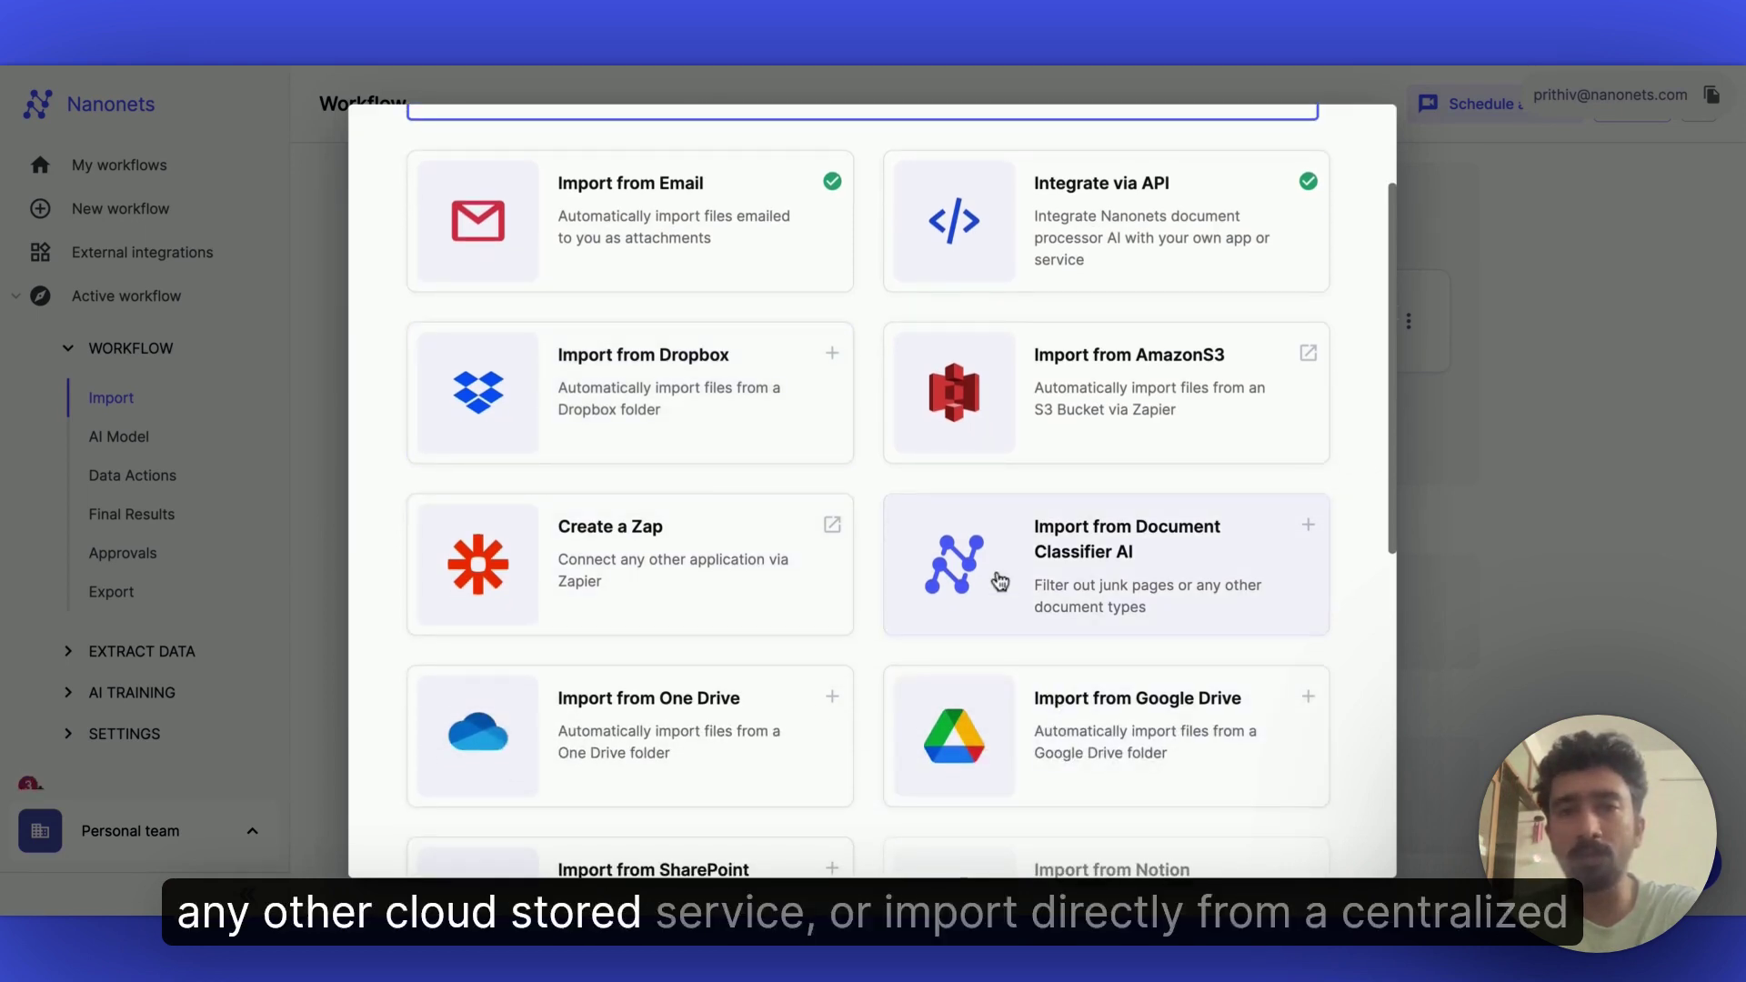
pyautogui.scroll(3, 1000, 582)
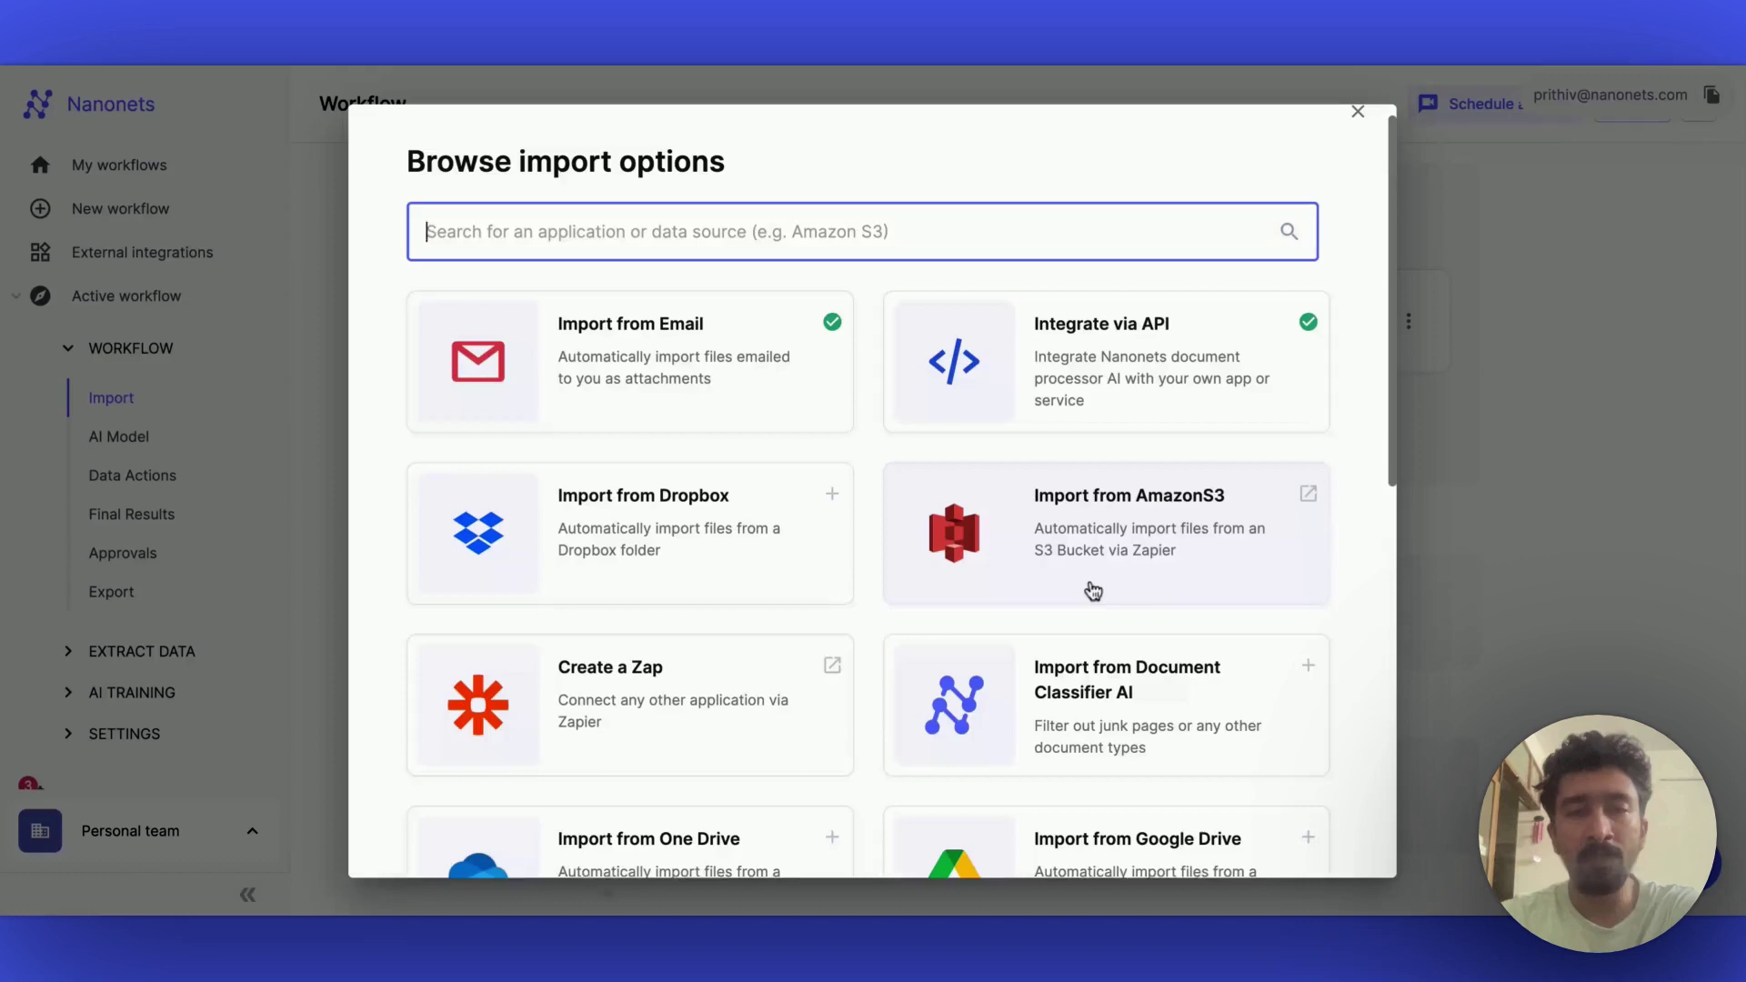
pyautogui.scroll(-3, 1094, 594)
pyautogui.scroll(-2, 1094, 593)
pyautogui.scroll(5, 1092, 593)
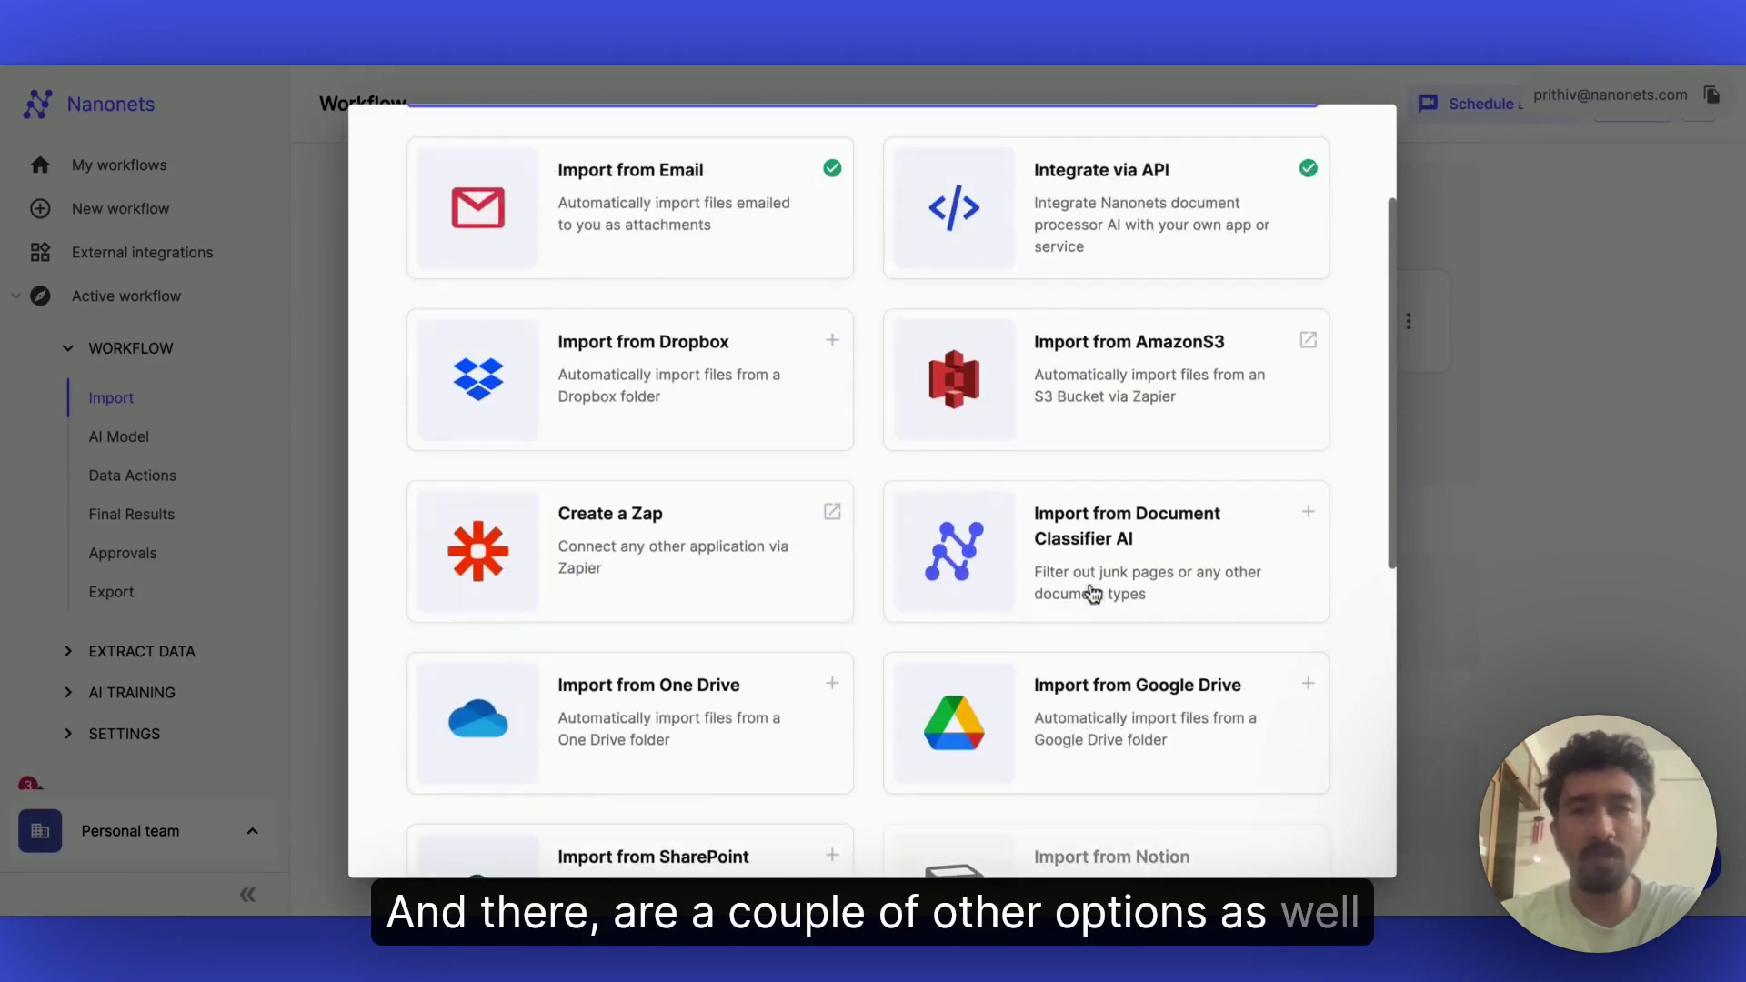
# Close the import options and scroll down to the Nanonets AI Zero Shot model step.
pyautogui.click(1358, 134)
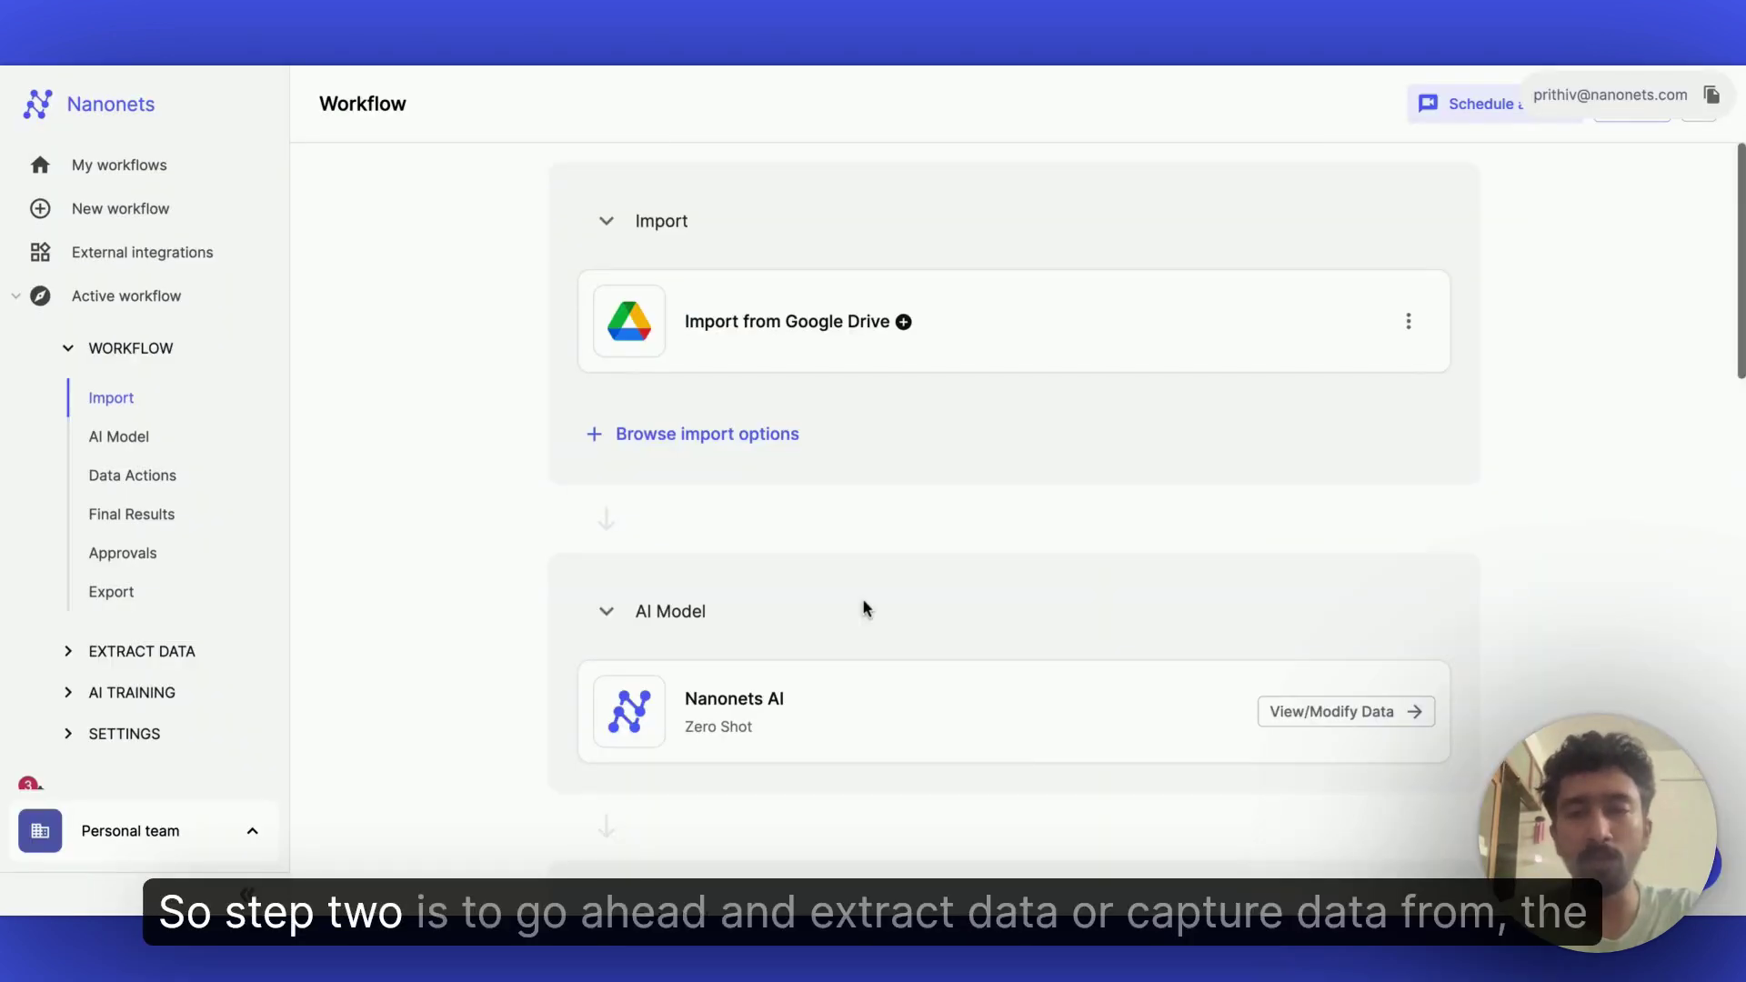
pyautogui.scroll(-1, 860, 601)
pyautogui.scroll(-5, 860, 610)
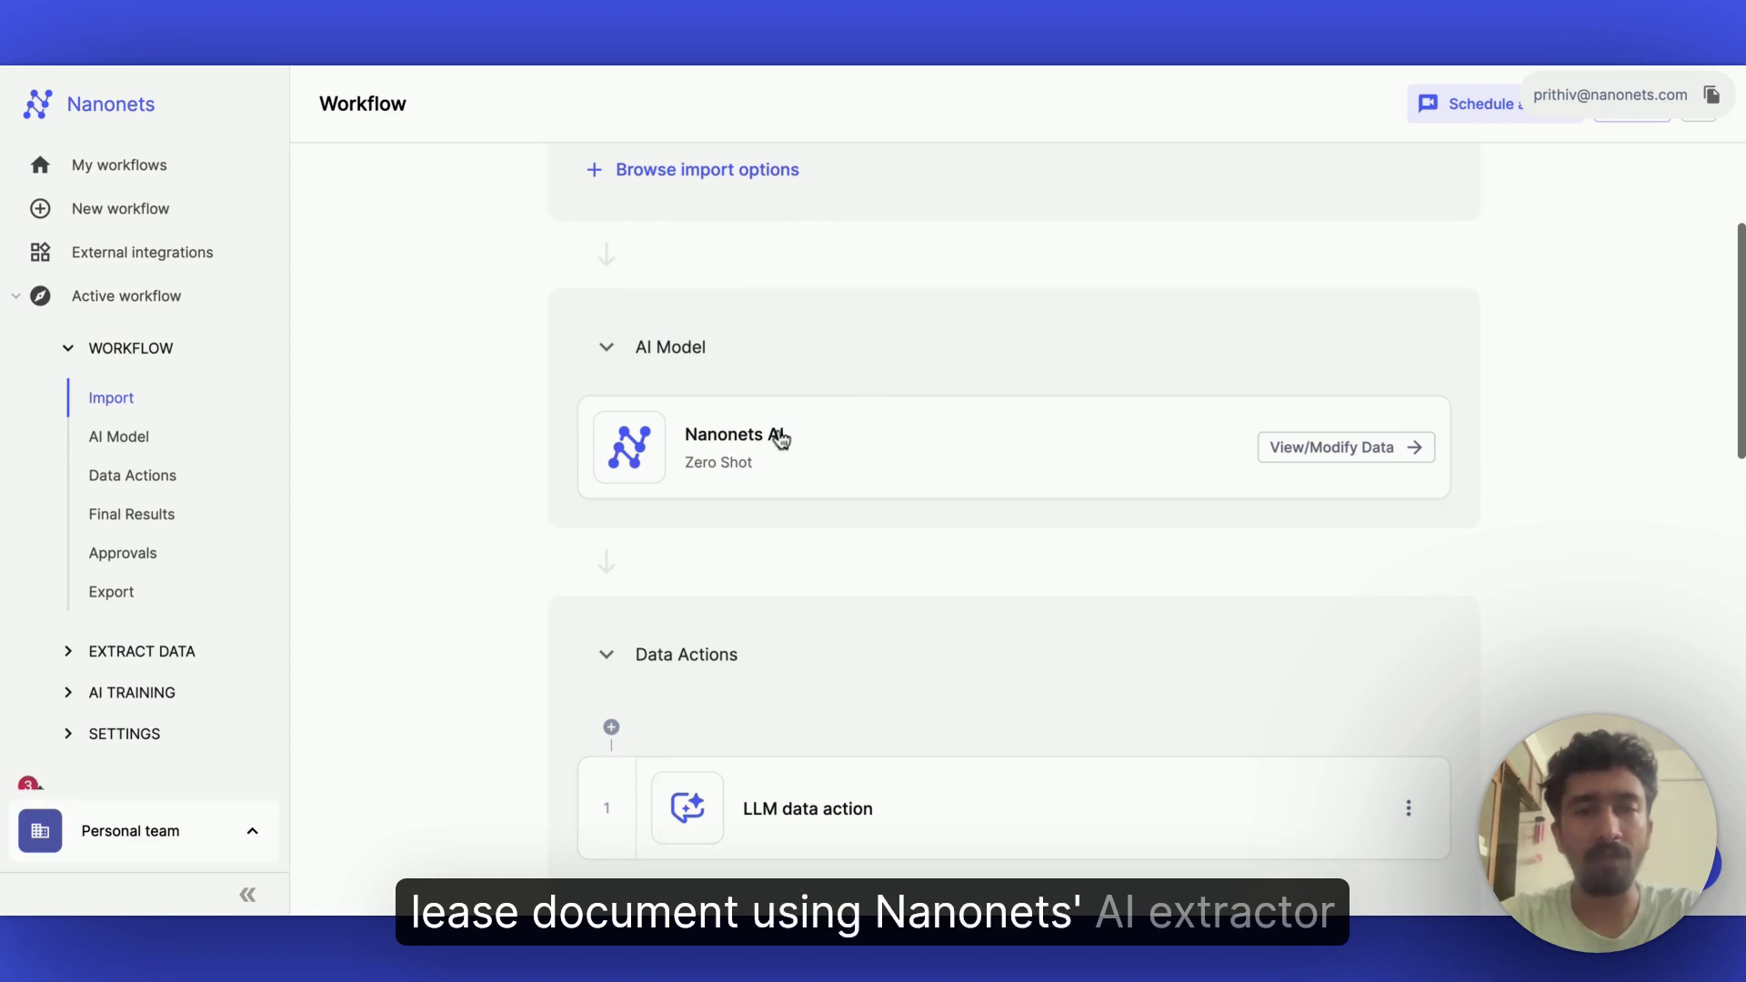
# Open the model's extraction page, review its lease labels, then return to Extract Data.
pyautogui.click(1355, 467)
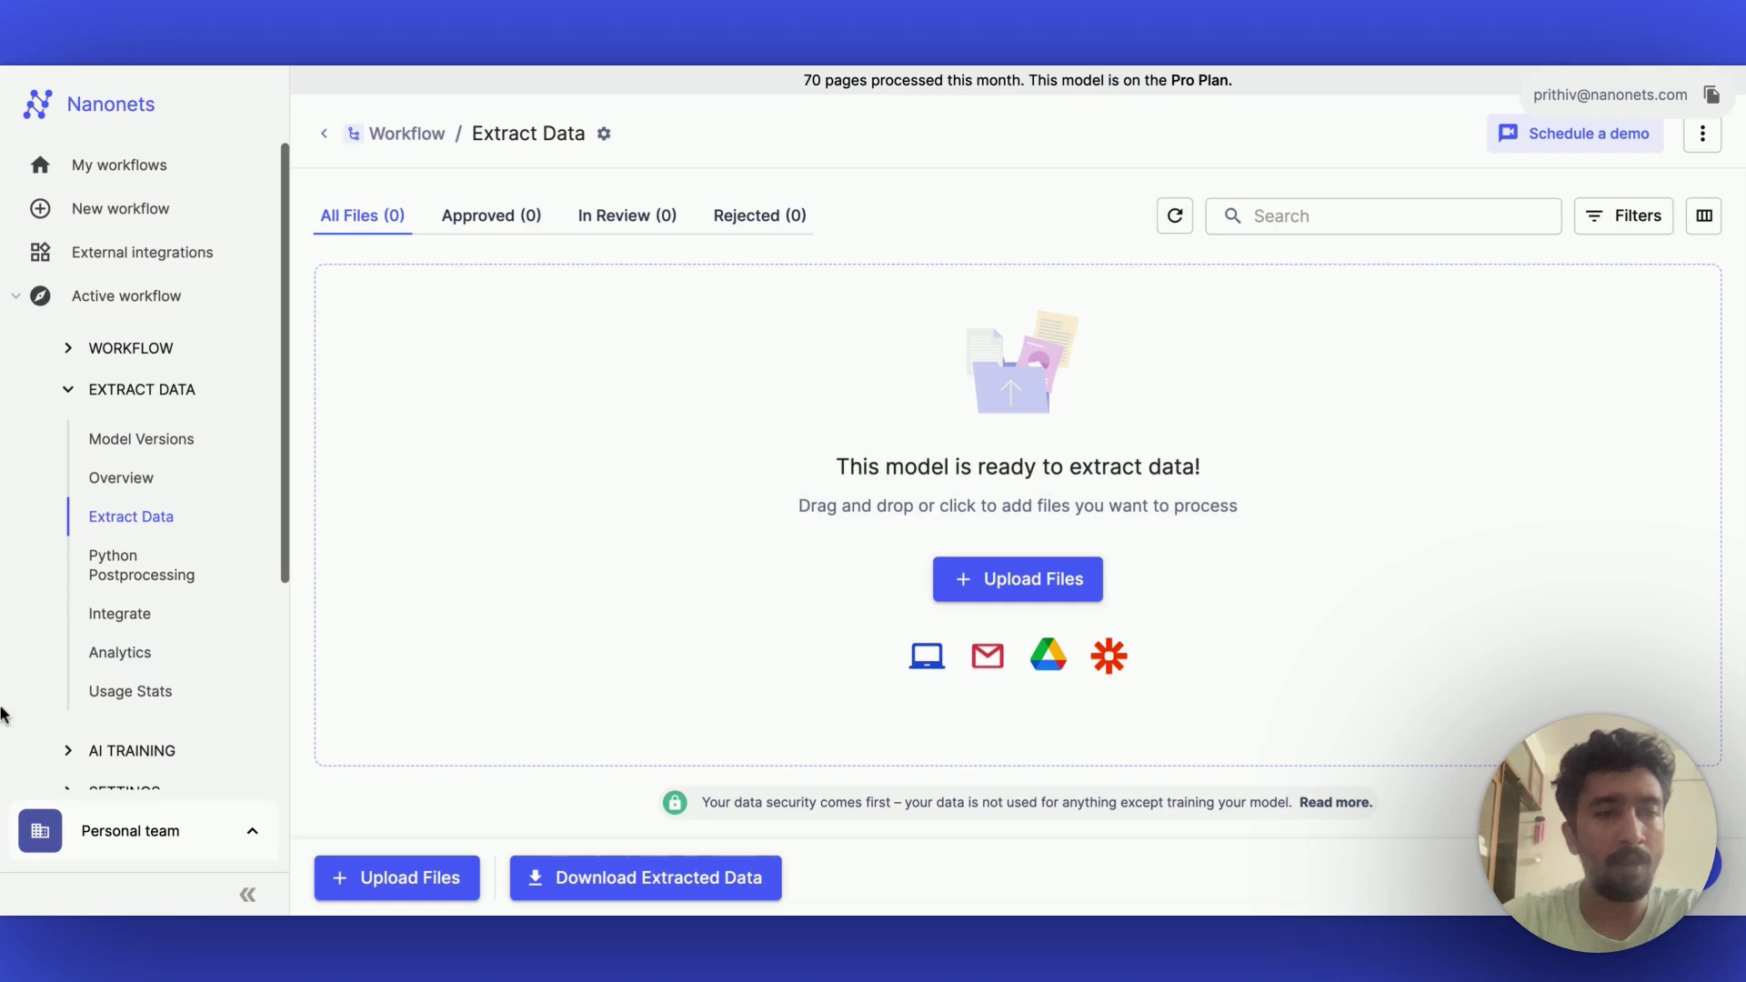
pyautogui.click(132, 751)
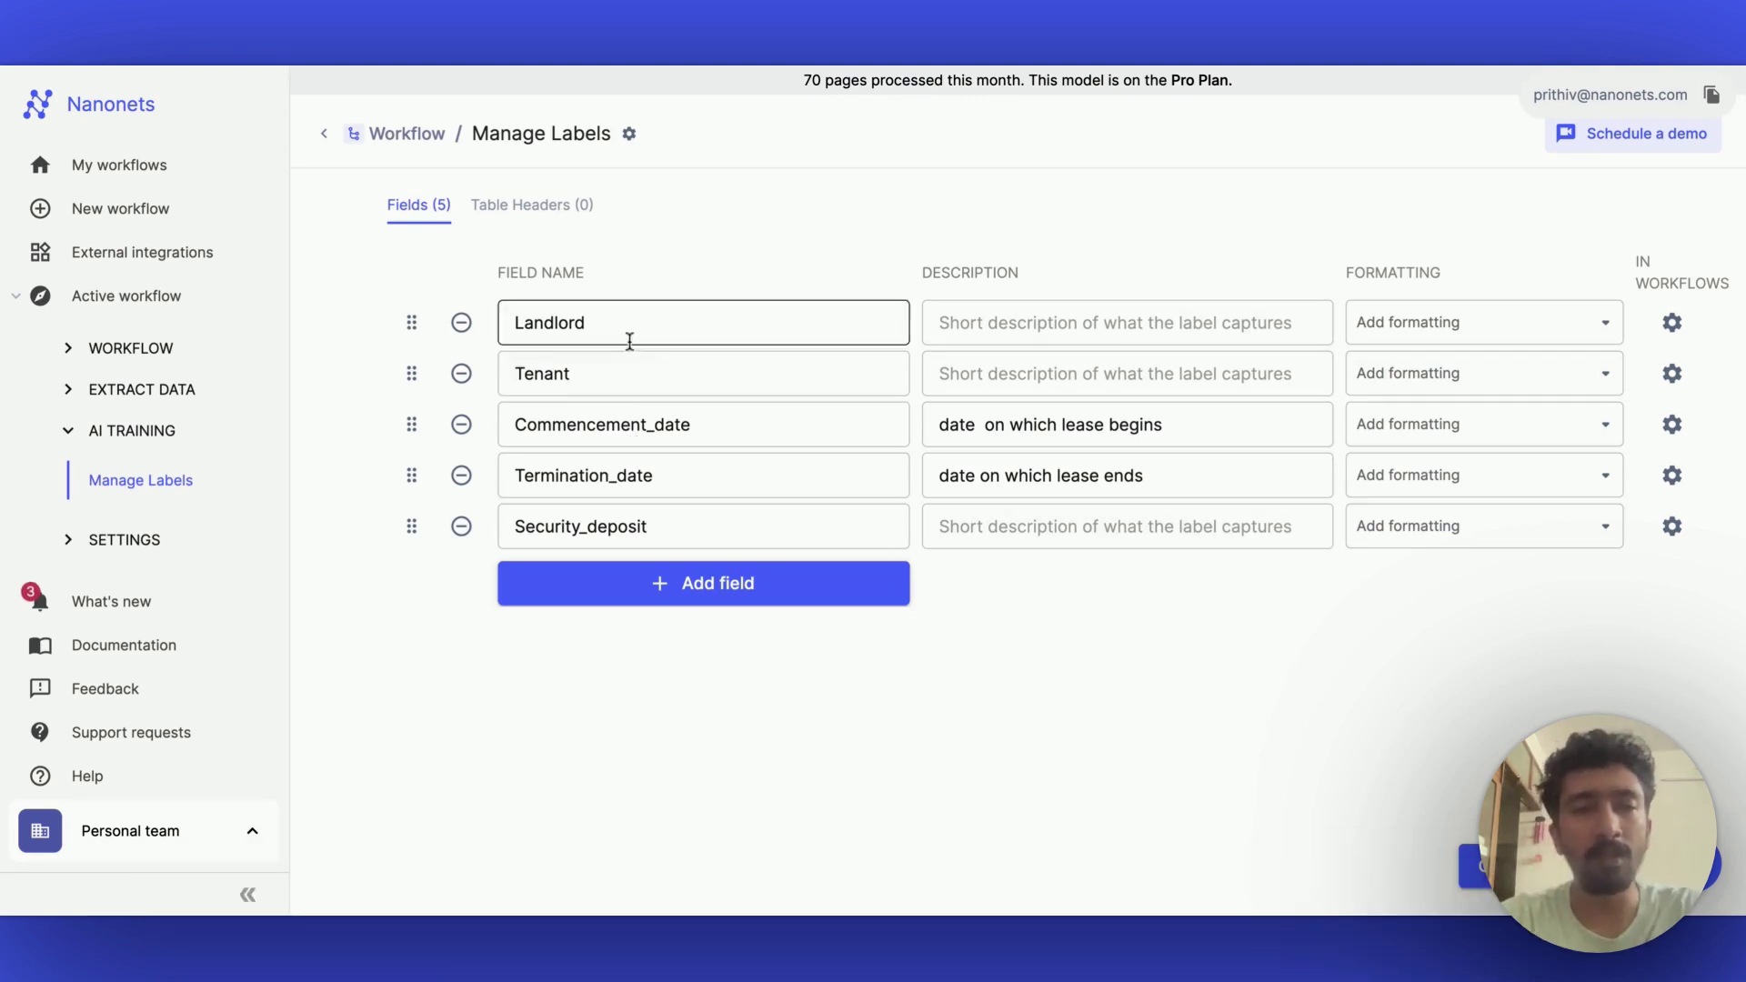
pyautogui.click(164, 408)
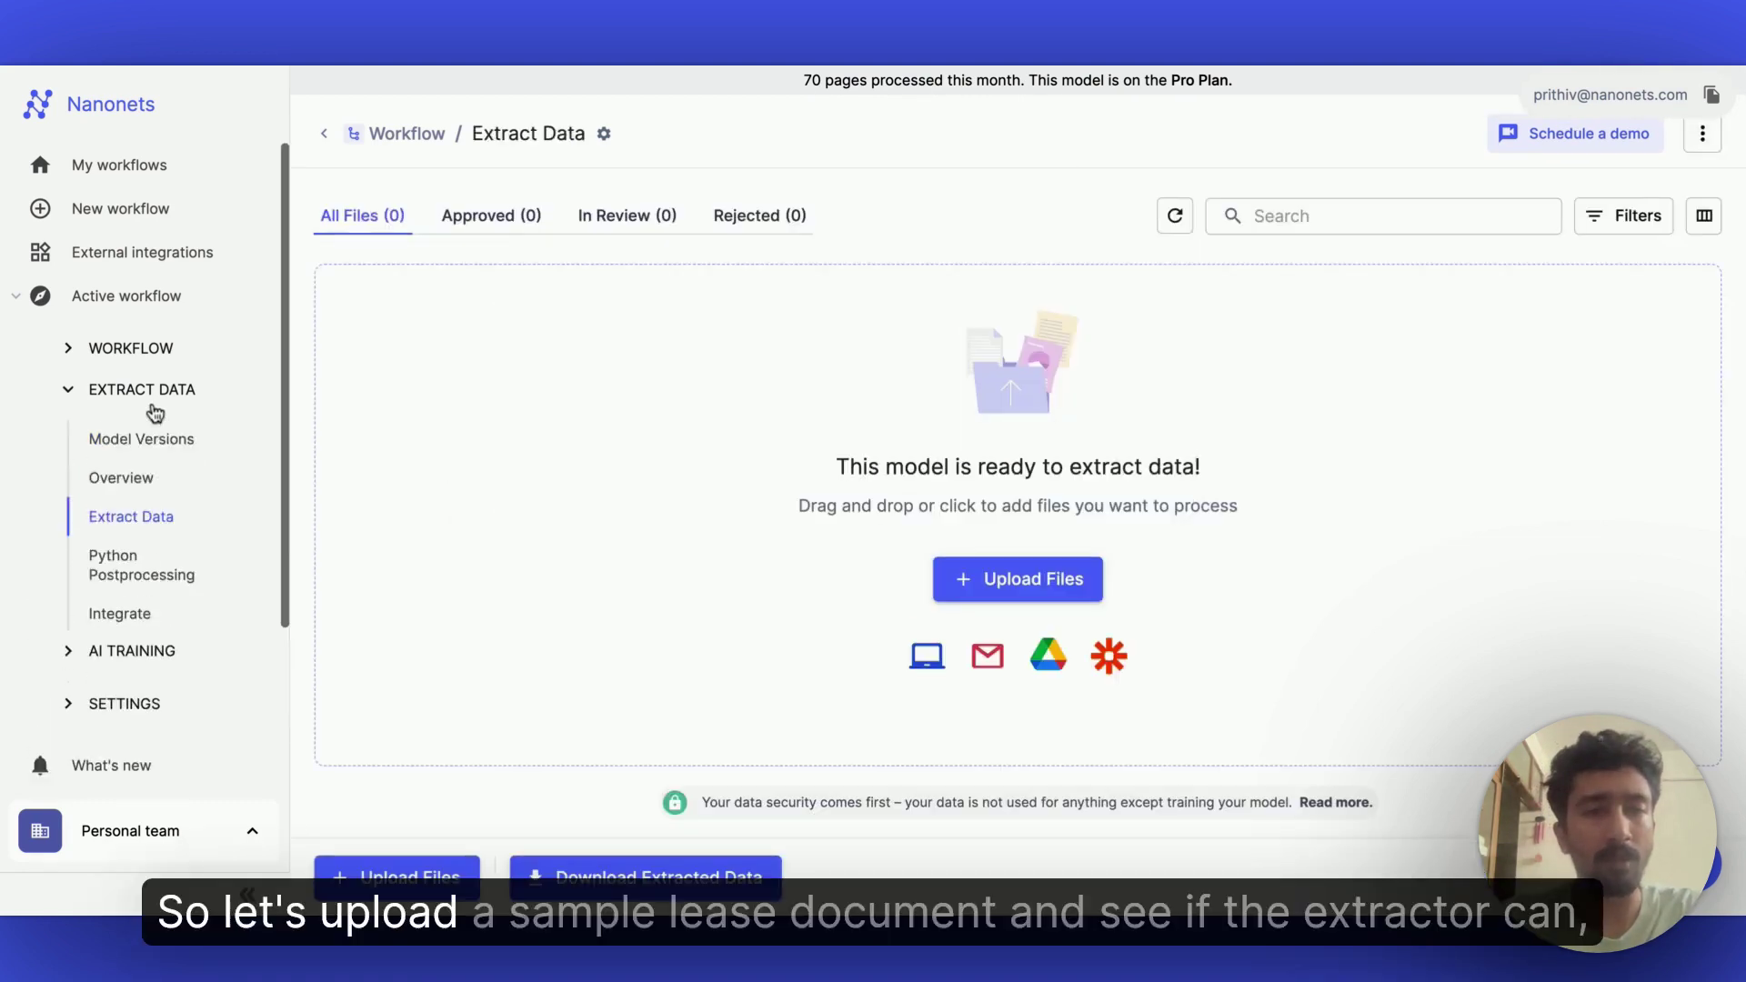
# Upload the sample lease PDF and check its extracted 20000.00 USD deposit, 2020-05-31 and 2013-12-01 dates.
pyautogui.click(971, 575)
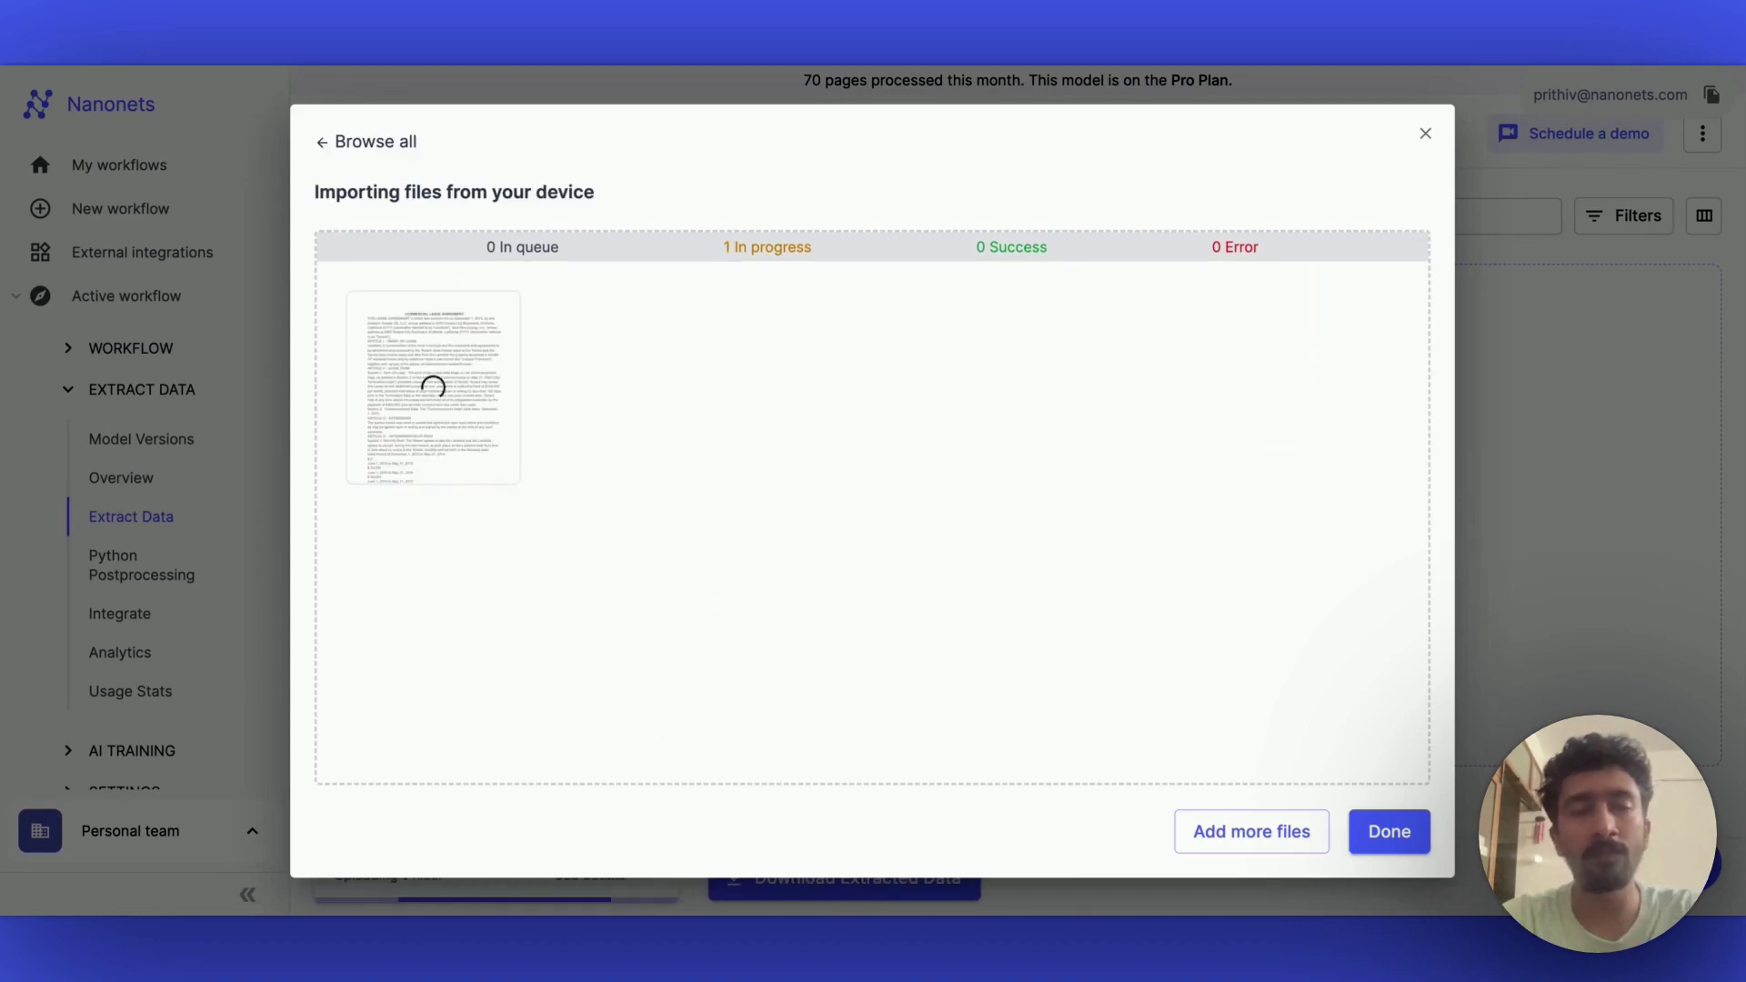
pyautogui.click(1388, 831)
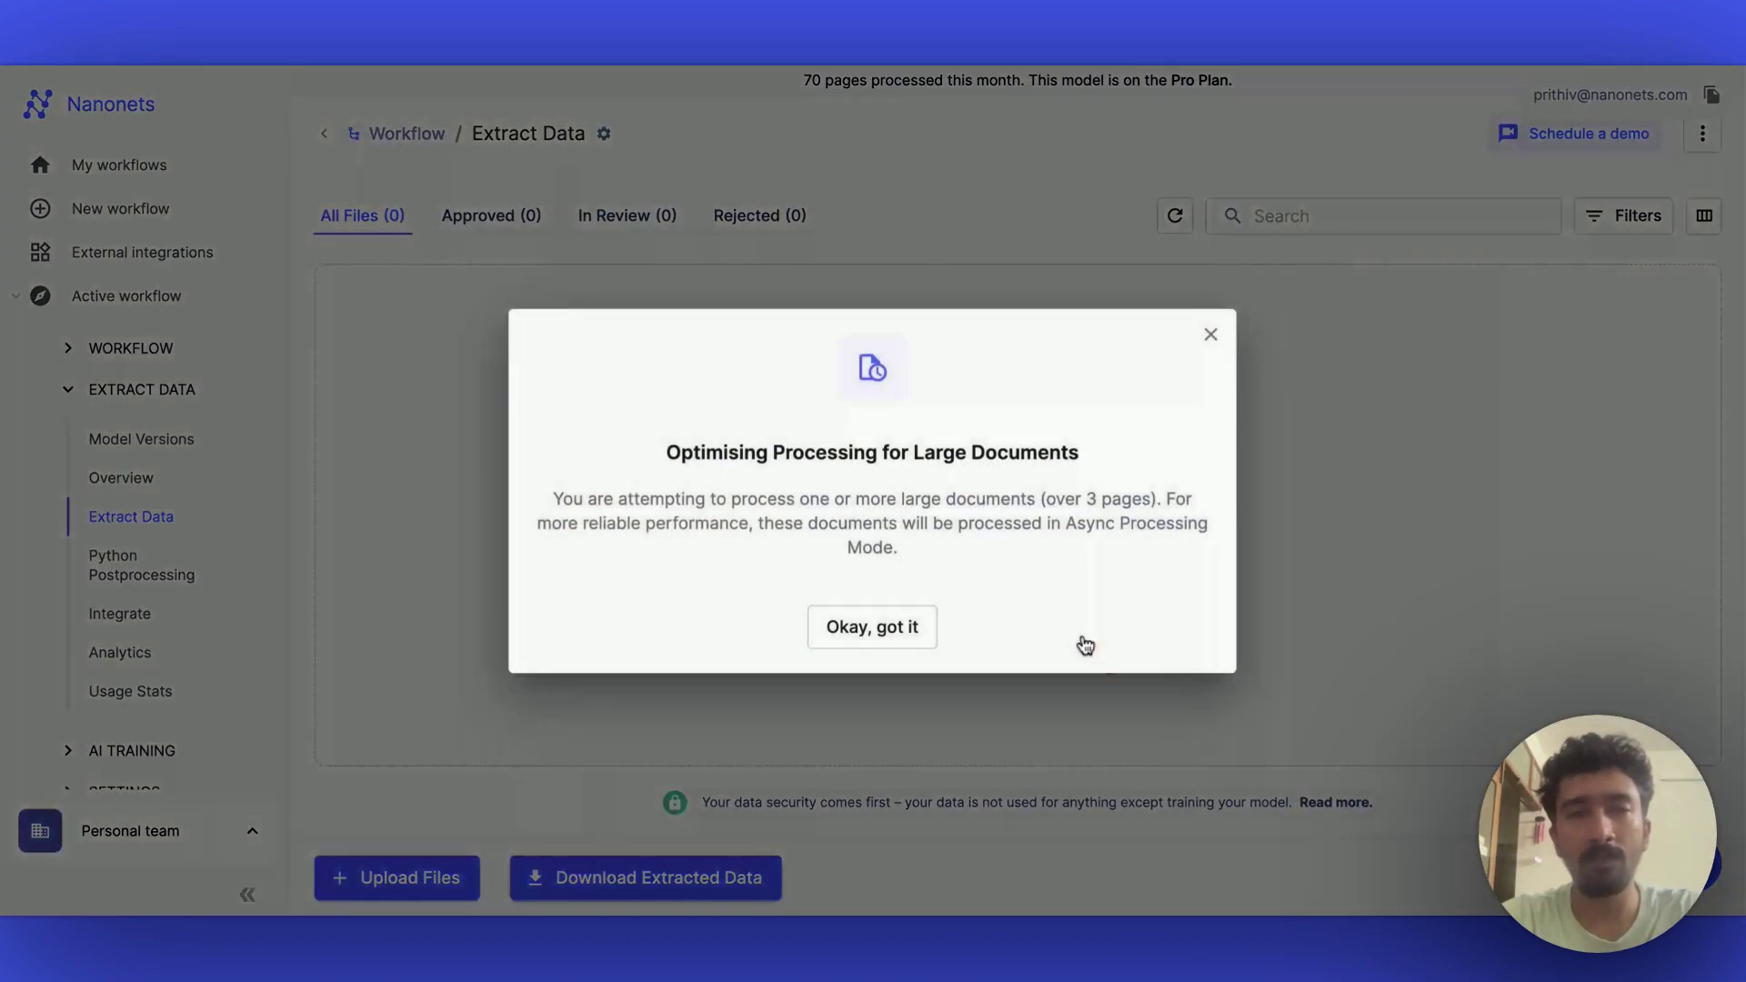
pyautogui.click(891, 629)
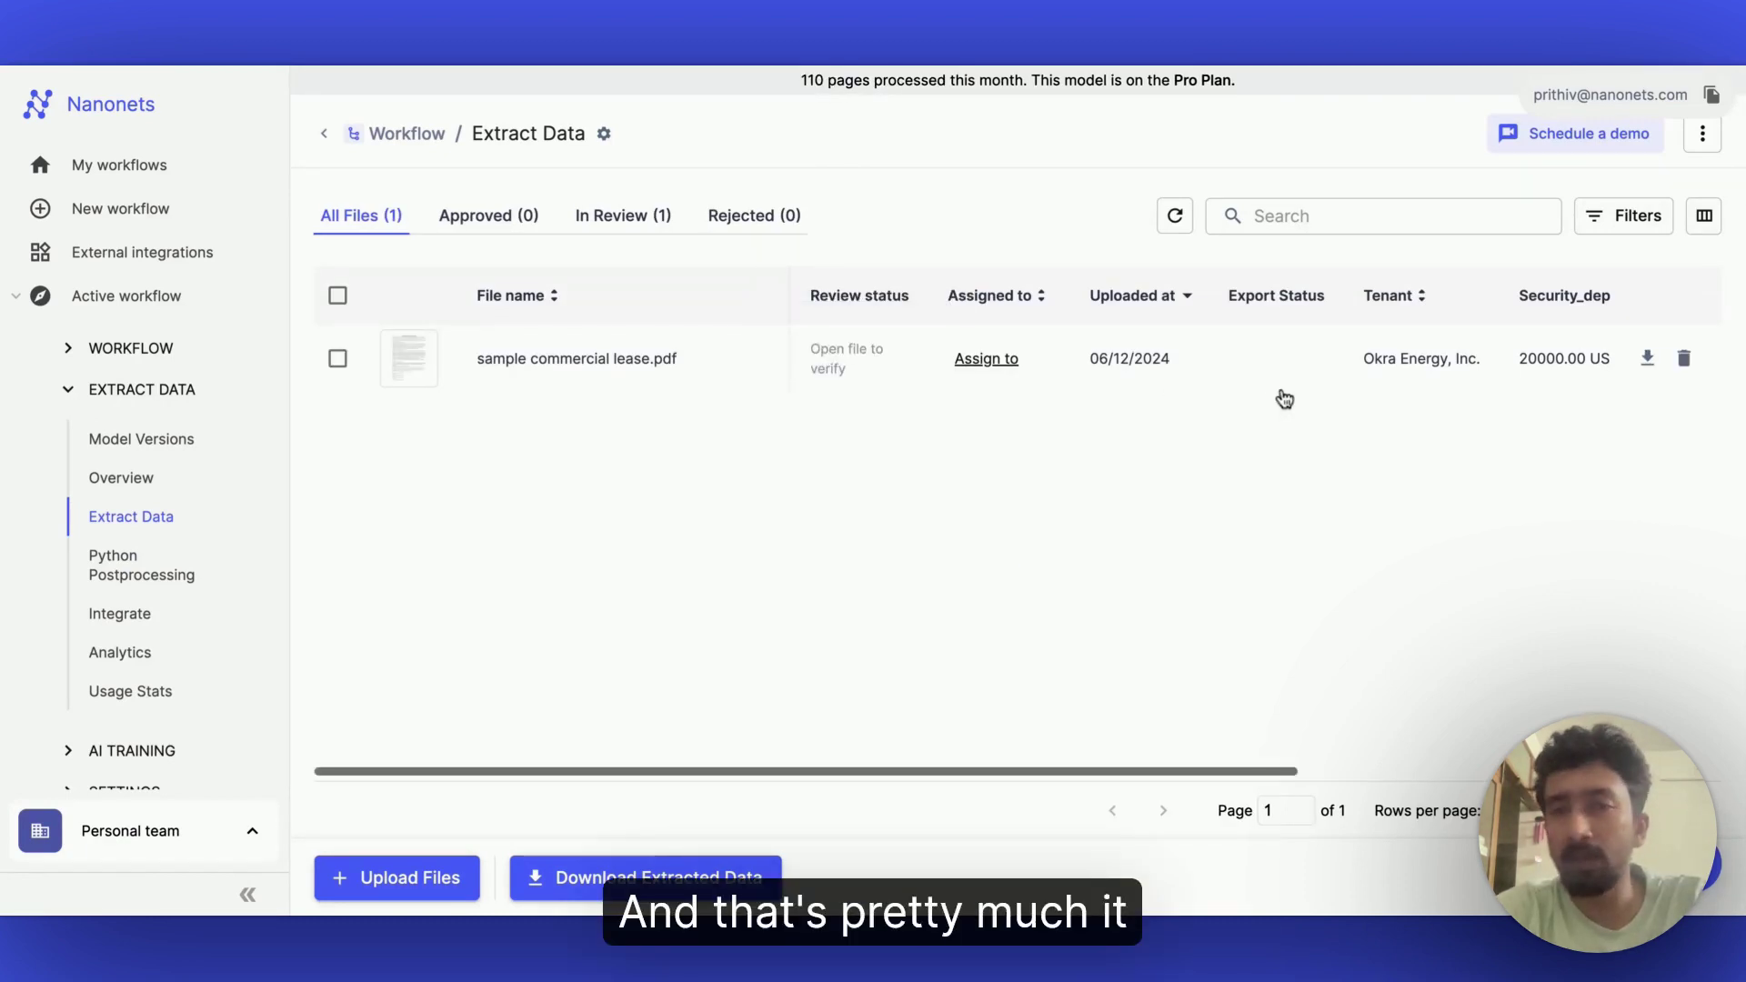
pyautogui.hscroll(5, 1307, 397)
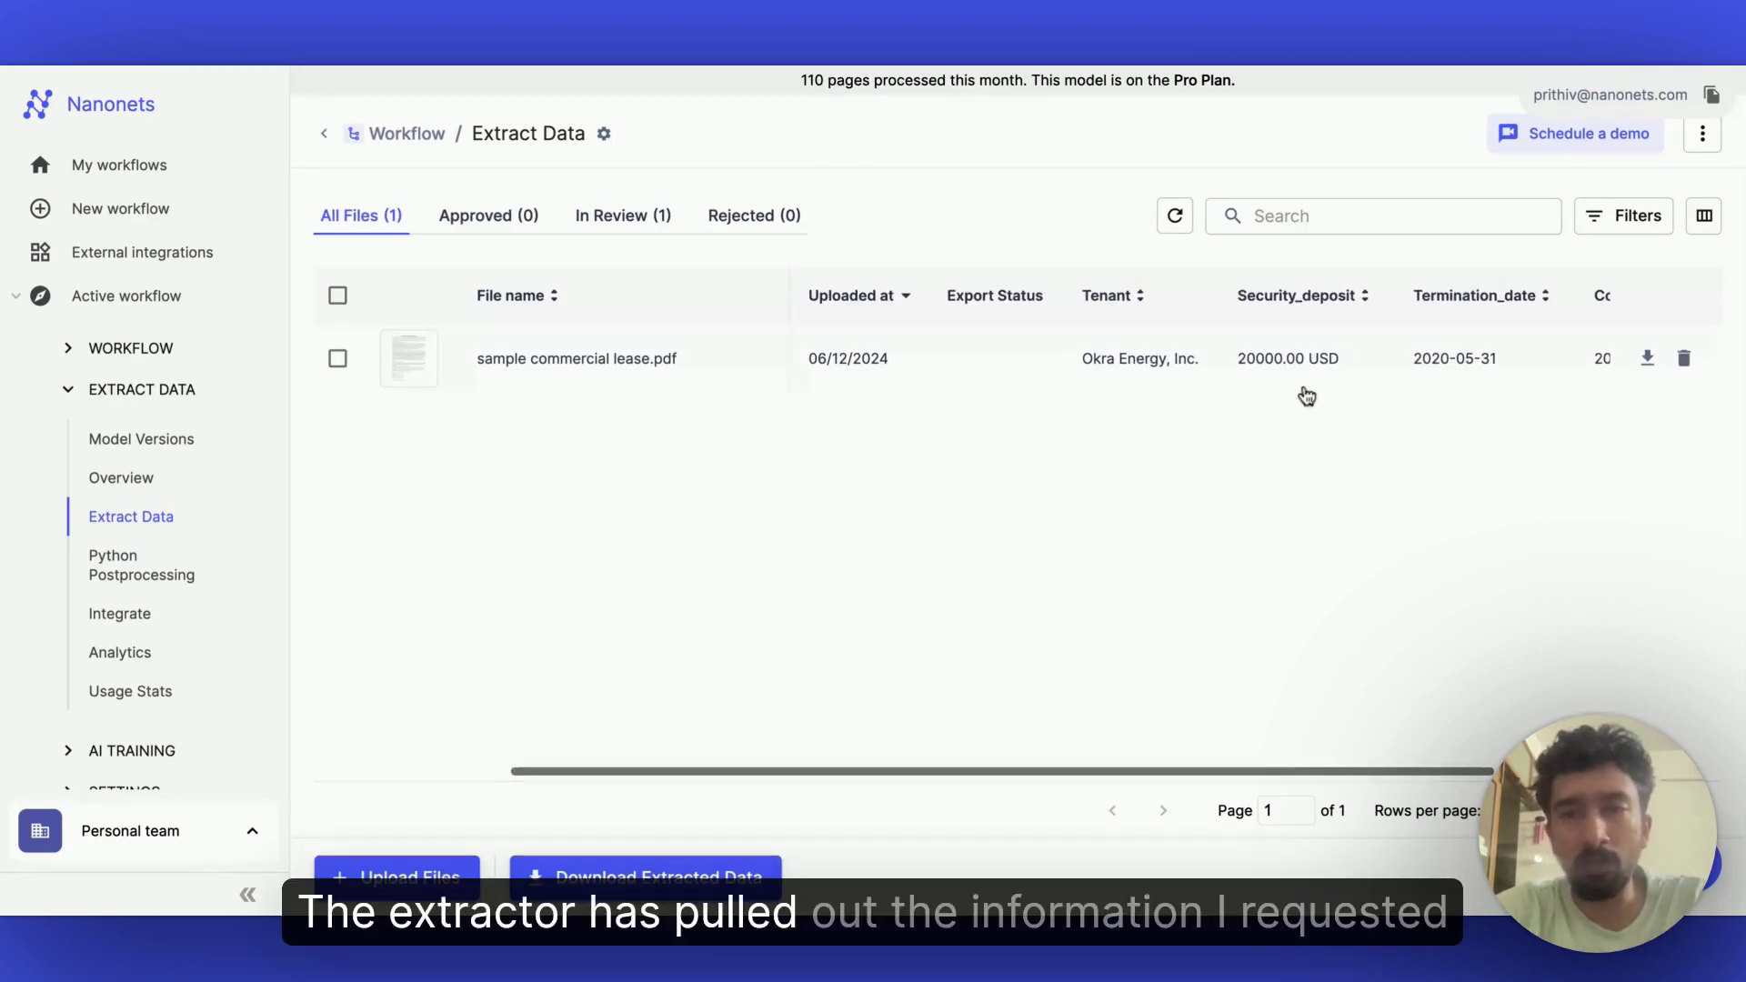
pyautogui.hscroll(3, 1306, 397)
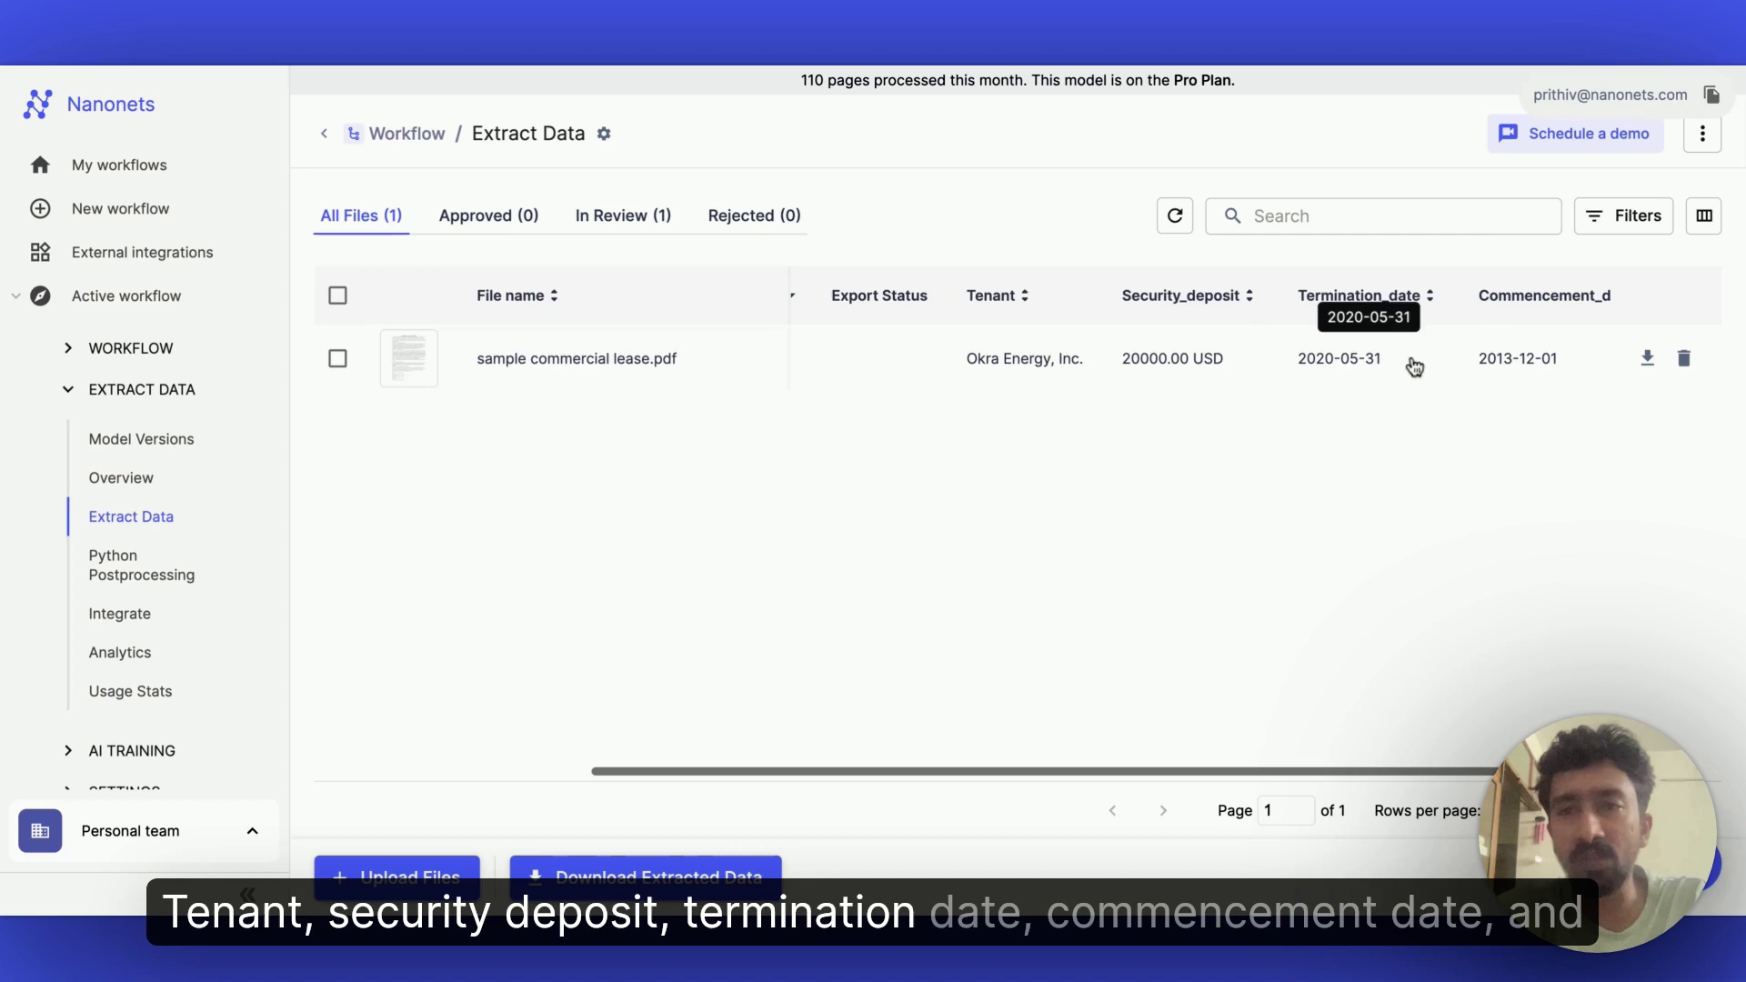
pyautogui.hscroll(3, 1458, 320)
pyautogui.hscroll(2, 1439, 363)
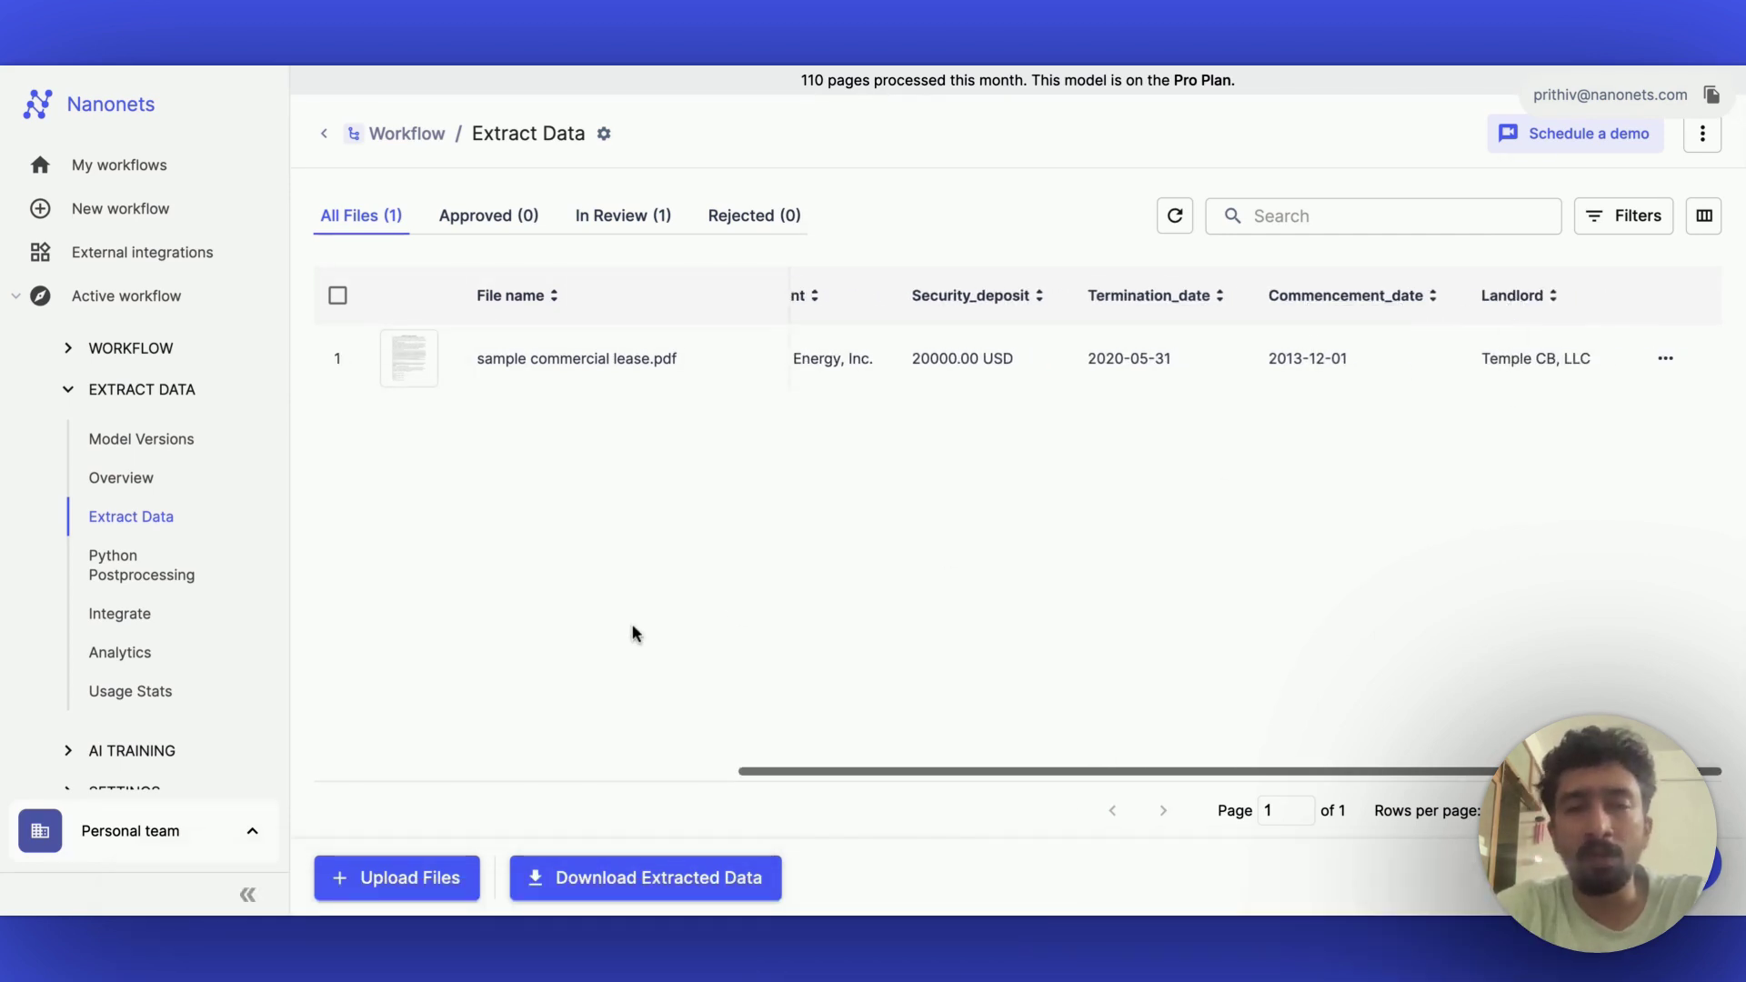
# Add tenant_address and landlord_address fields to the lease extraction labels.
pyautogui.click(127, 752)
pyautogui.click(693, 582)
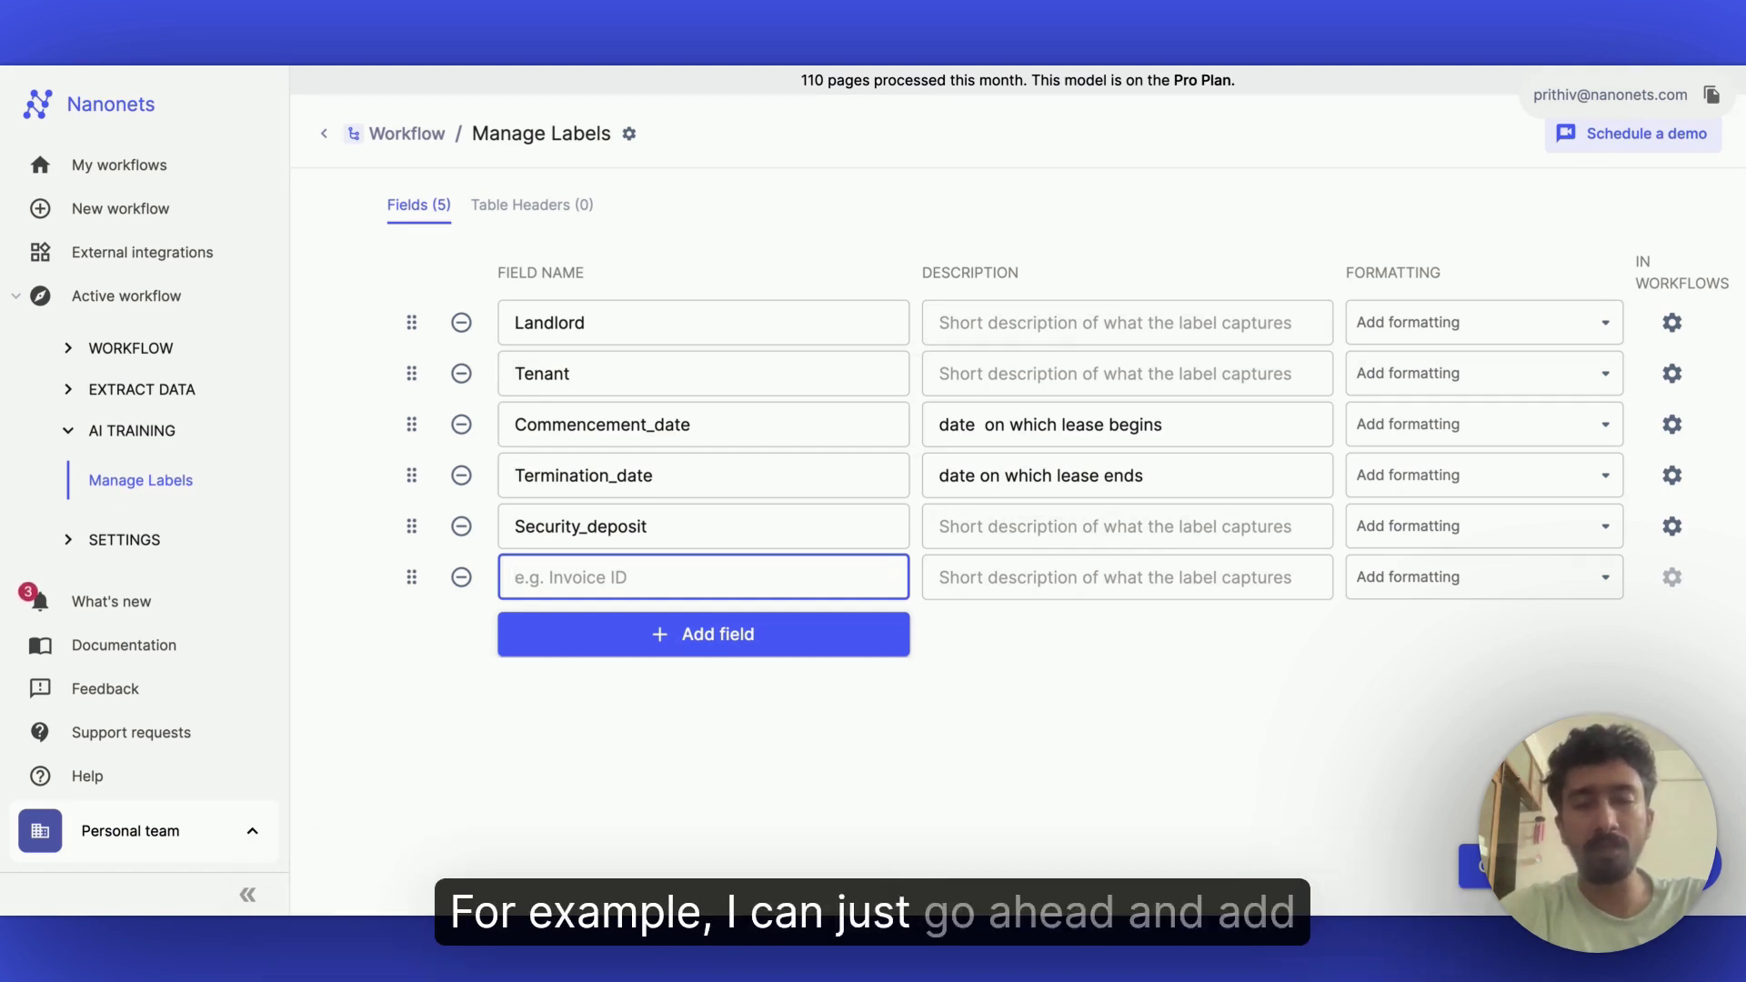
pyautogui.write('te')
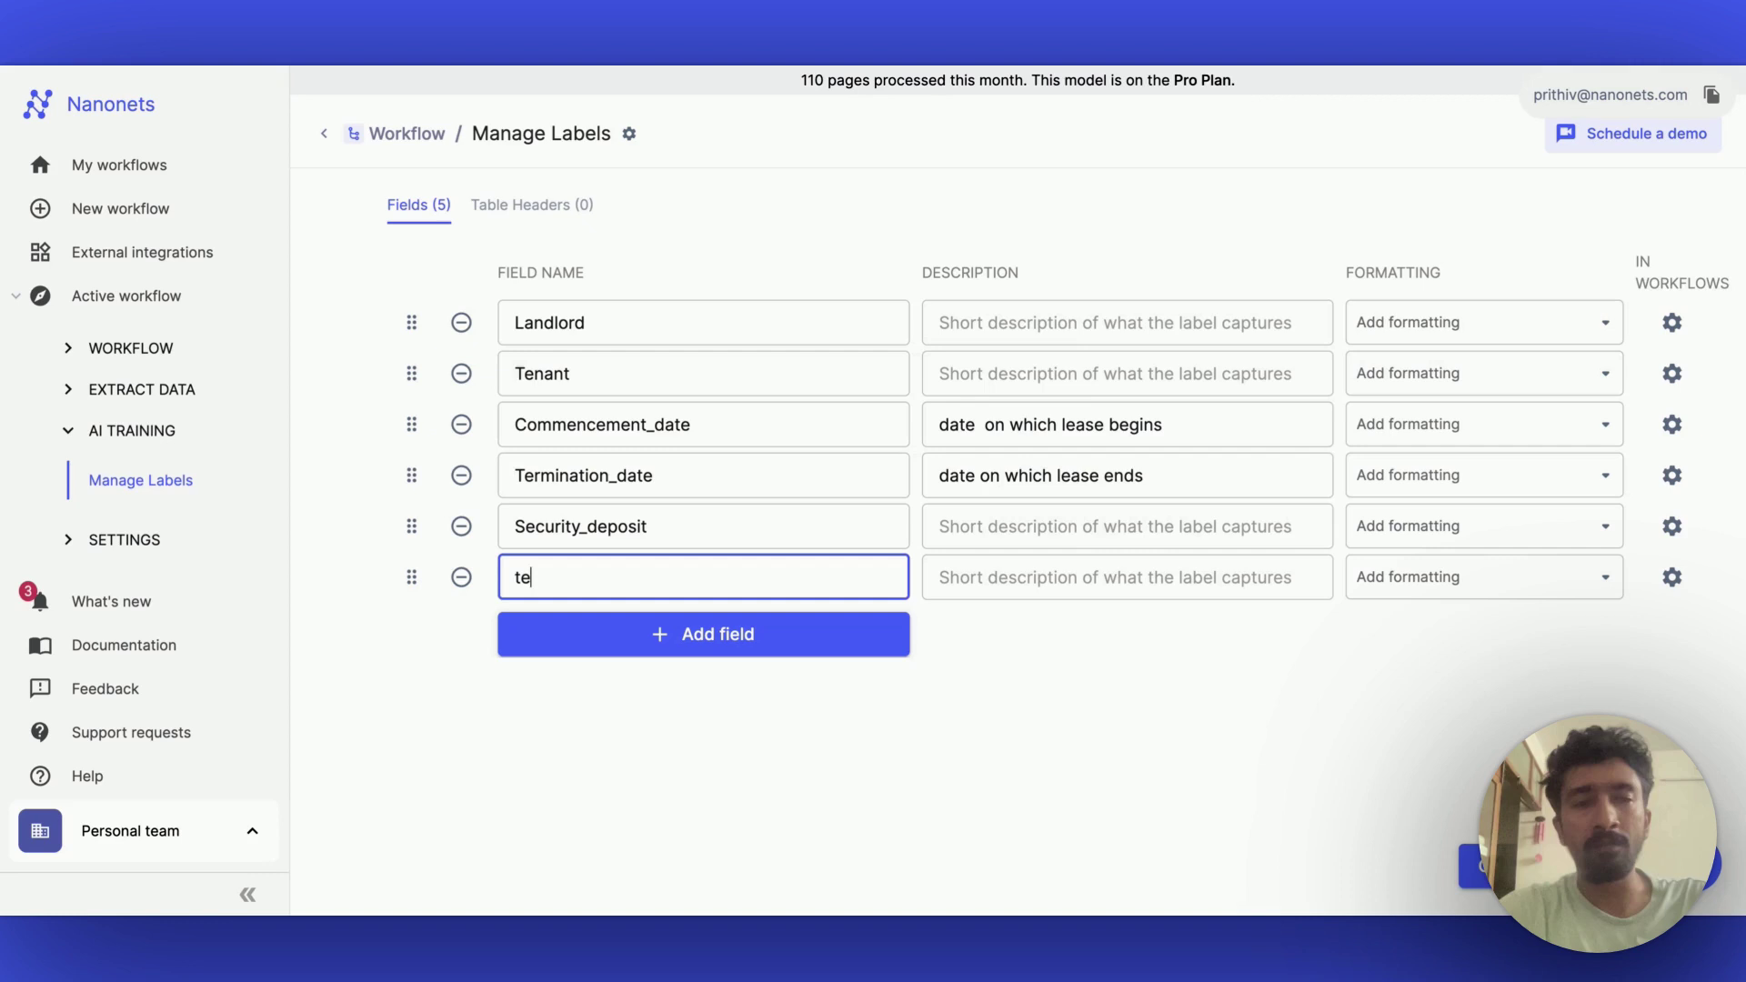
pyautogui.write('nant')
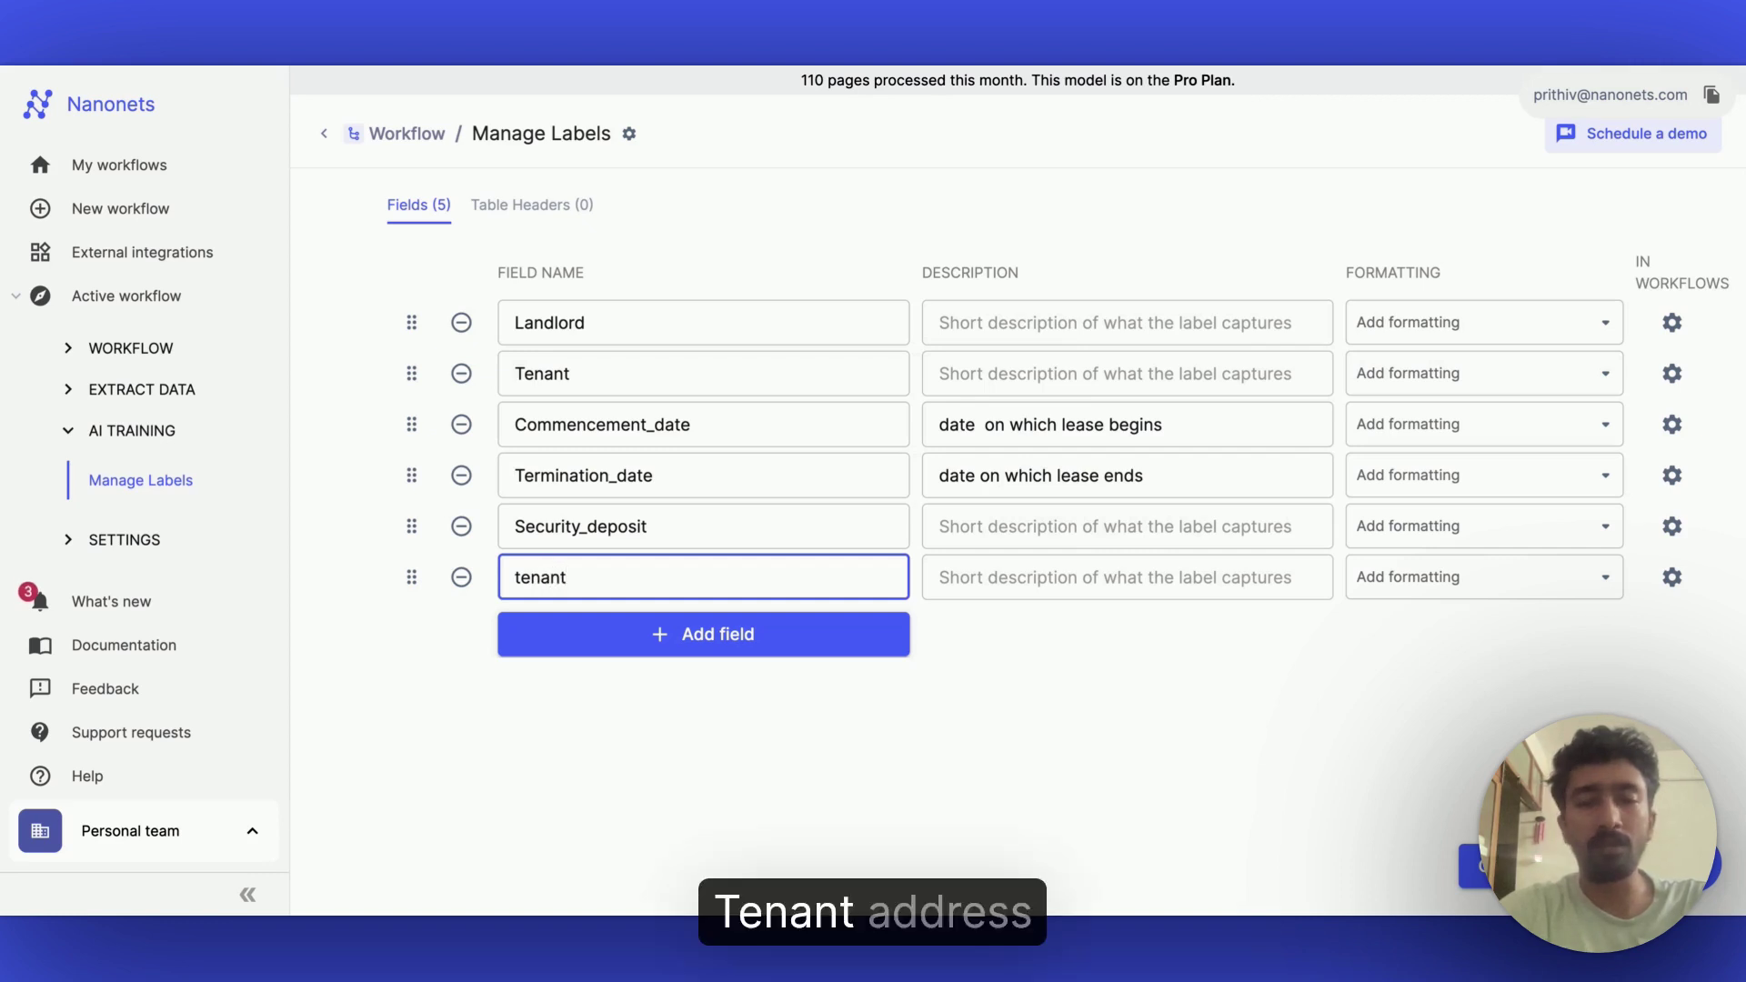
pyautogui.write('_address')
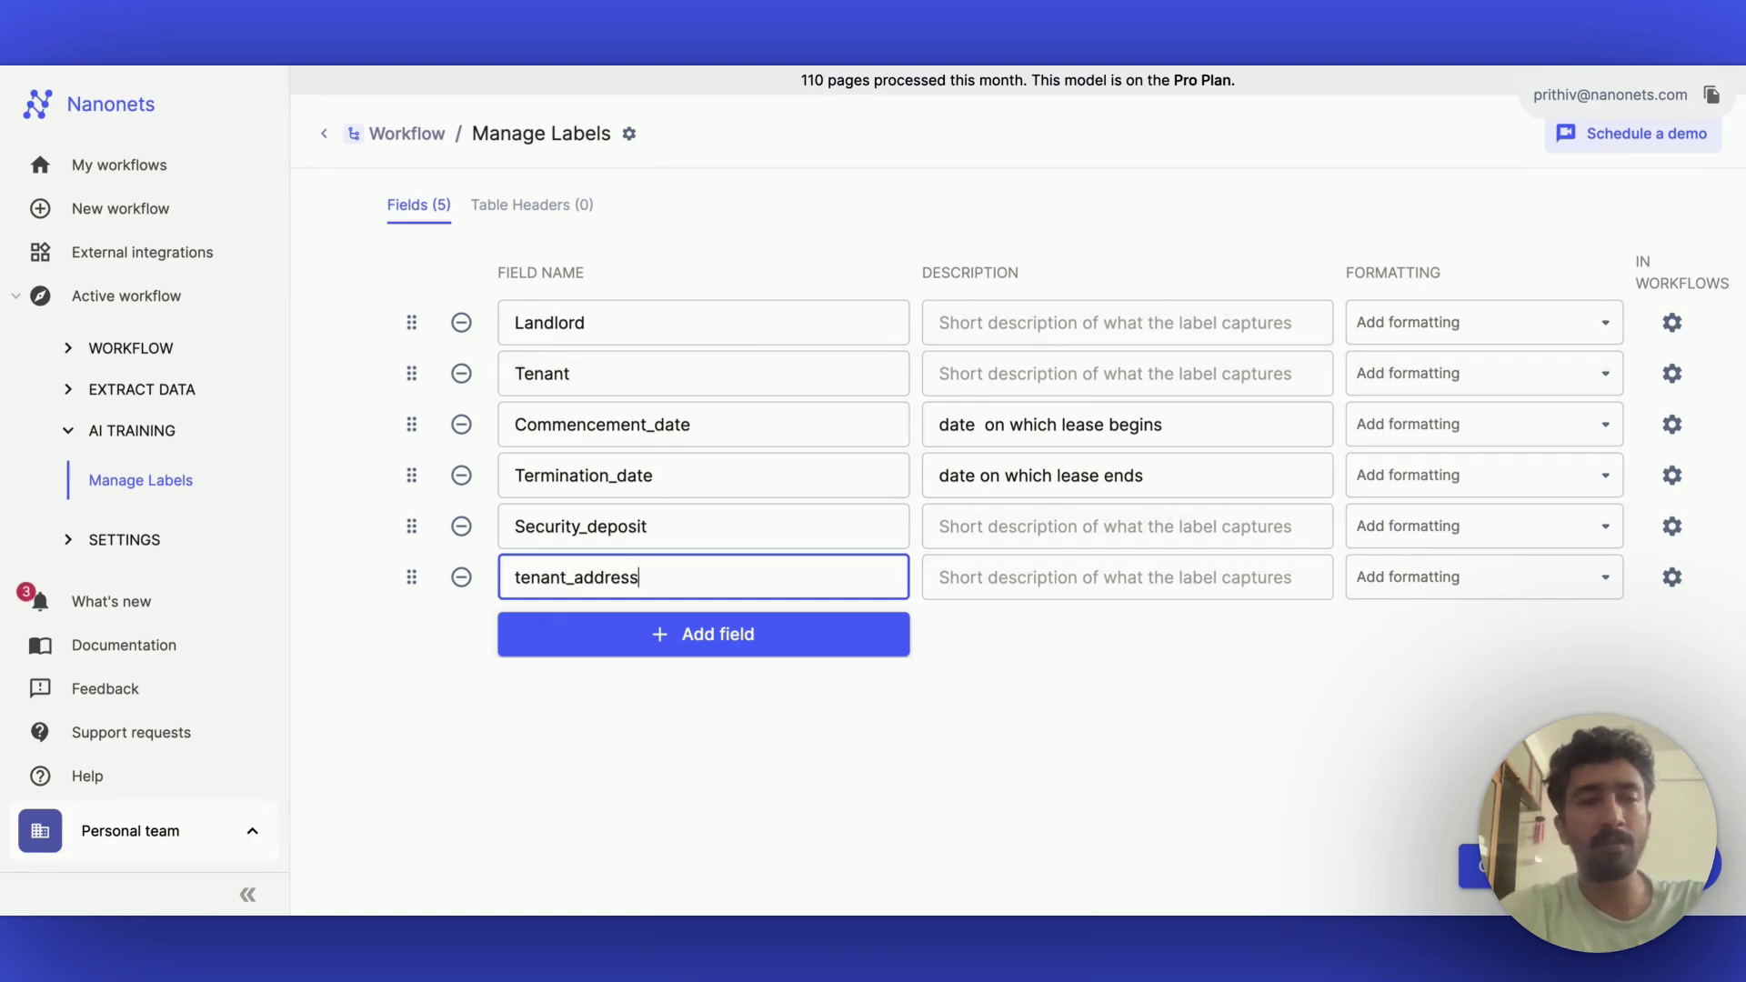
pyautogui.click(599, 663)
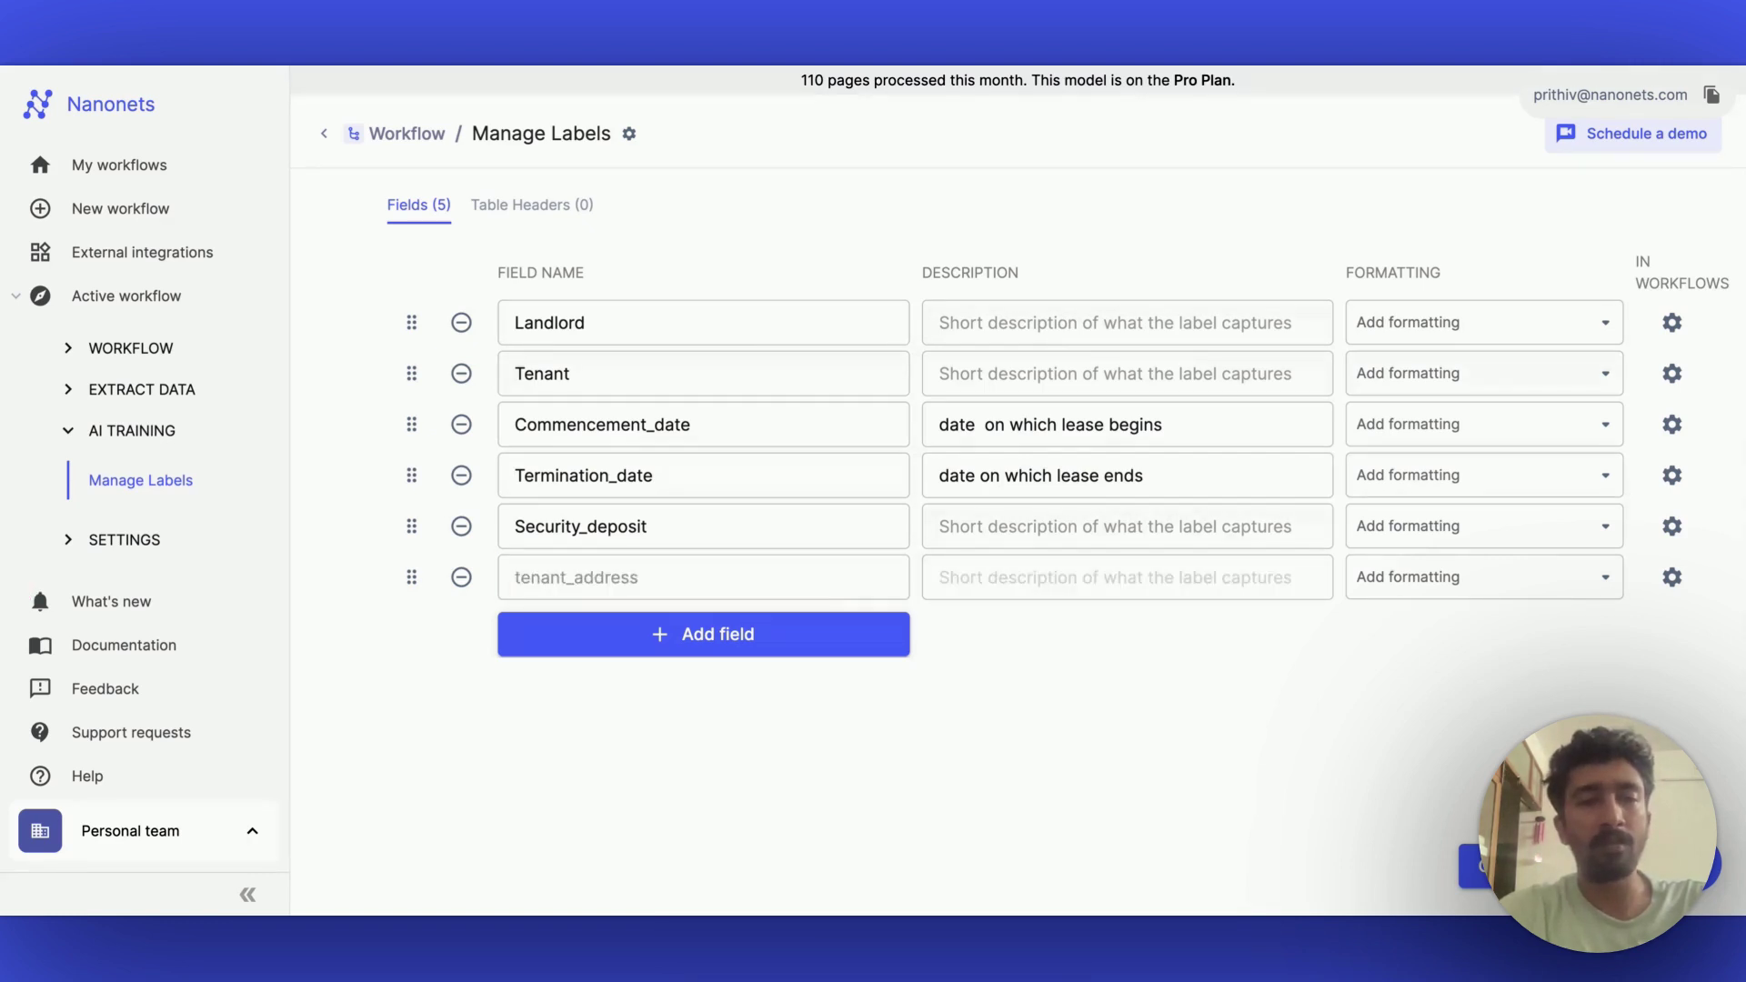
pyautogui.click(600, 653)
pyautogui.write('landl')
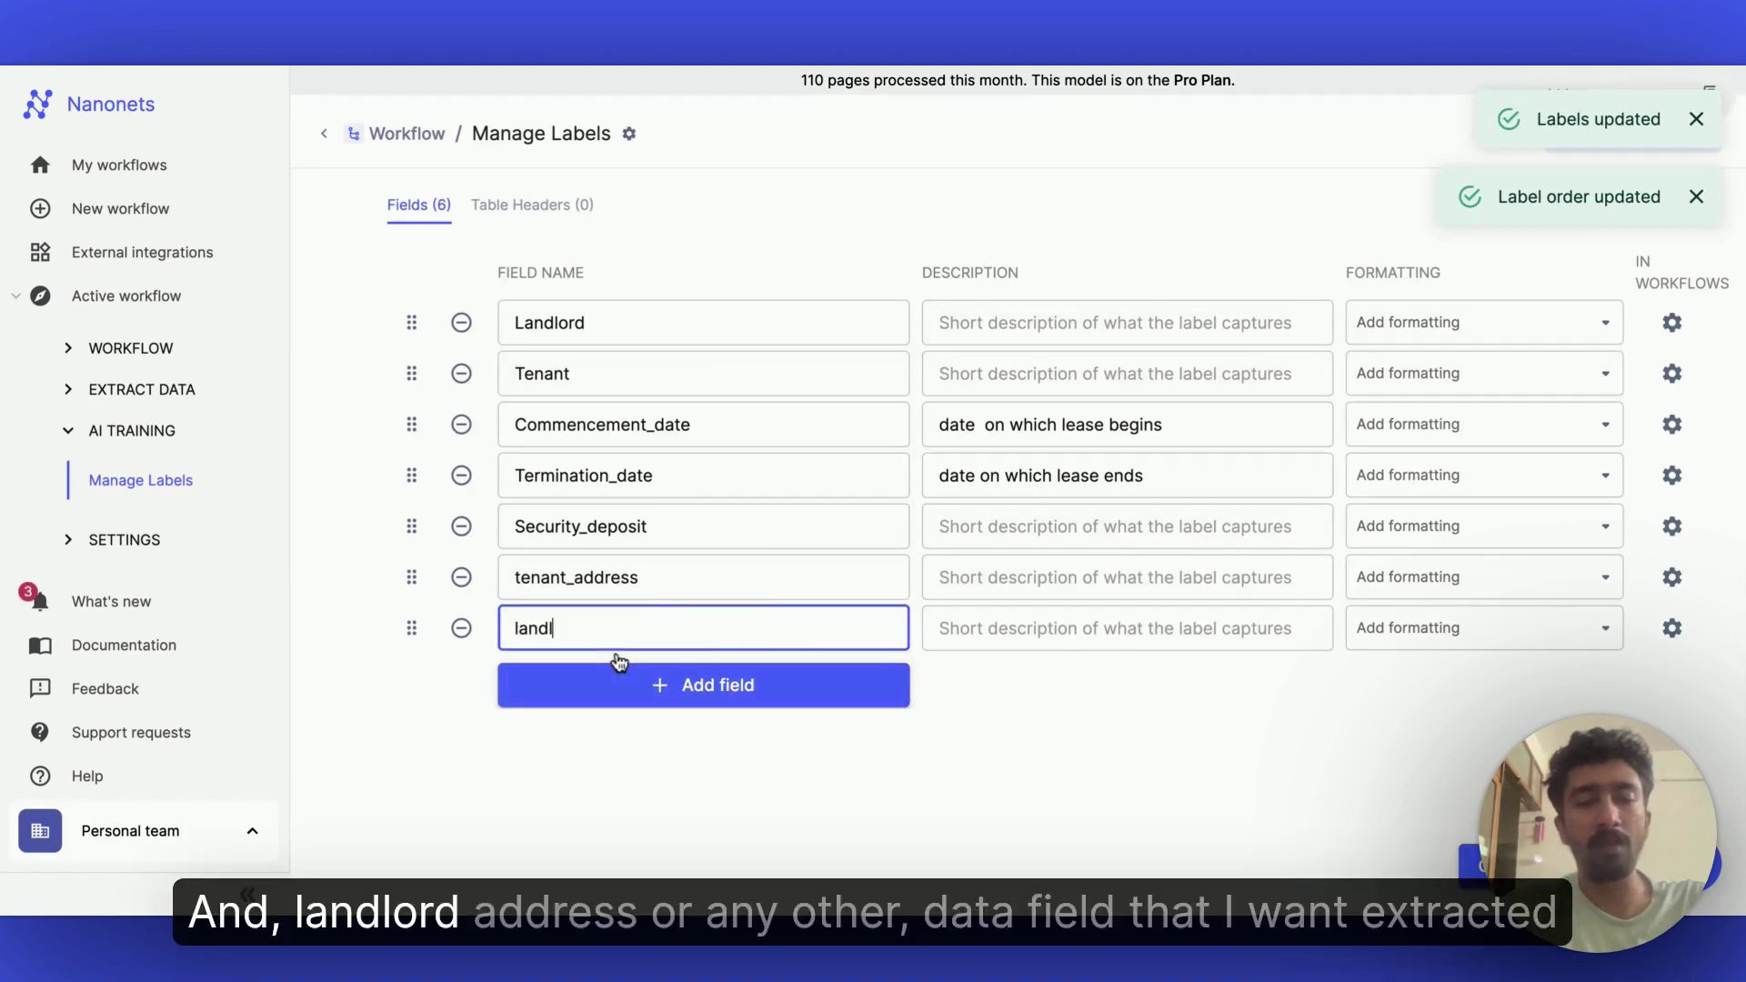
pyautogui.write('ord_')
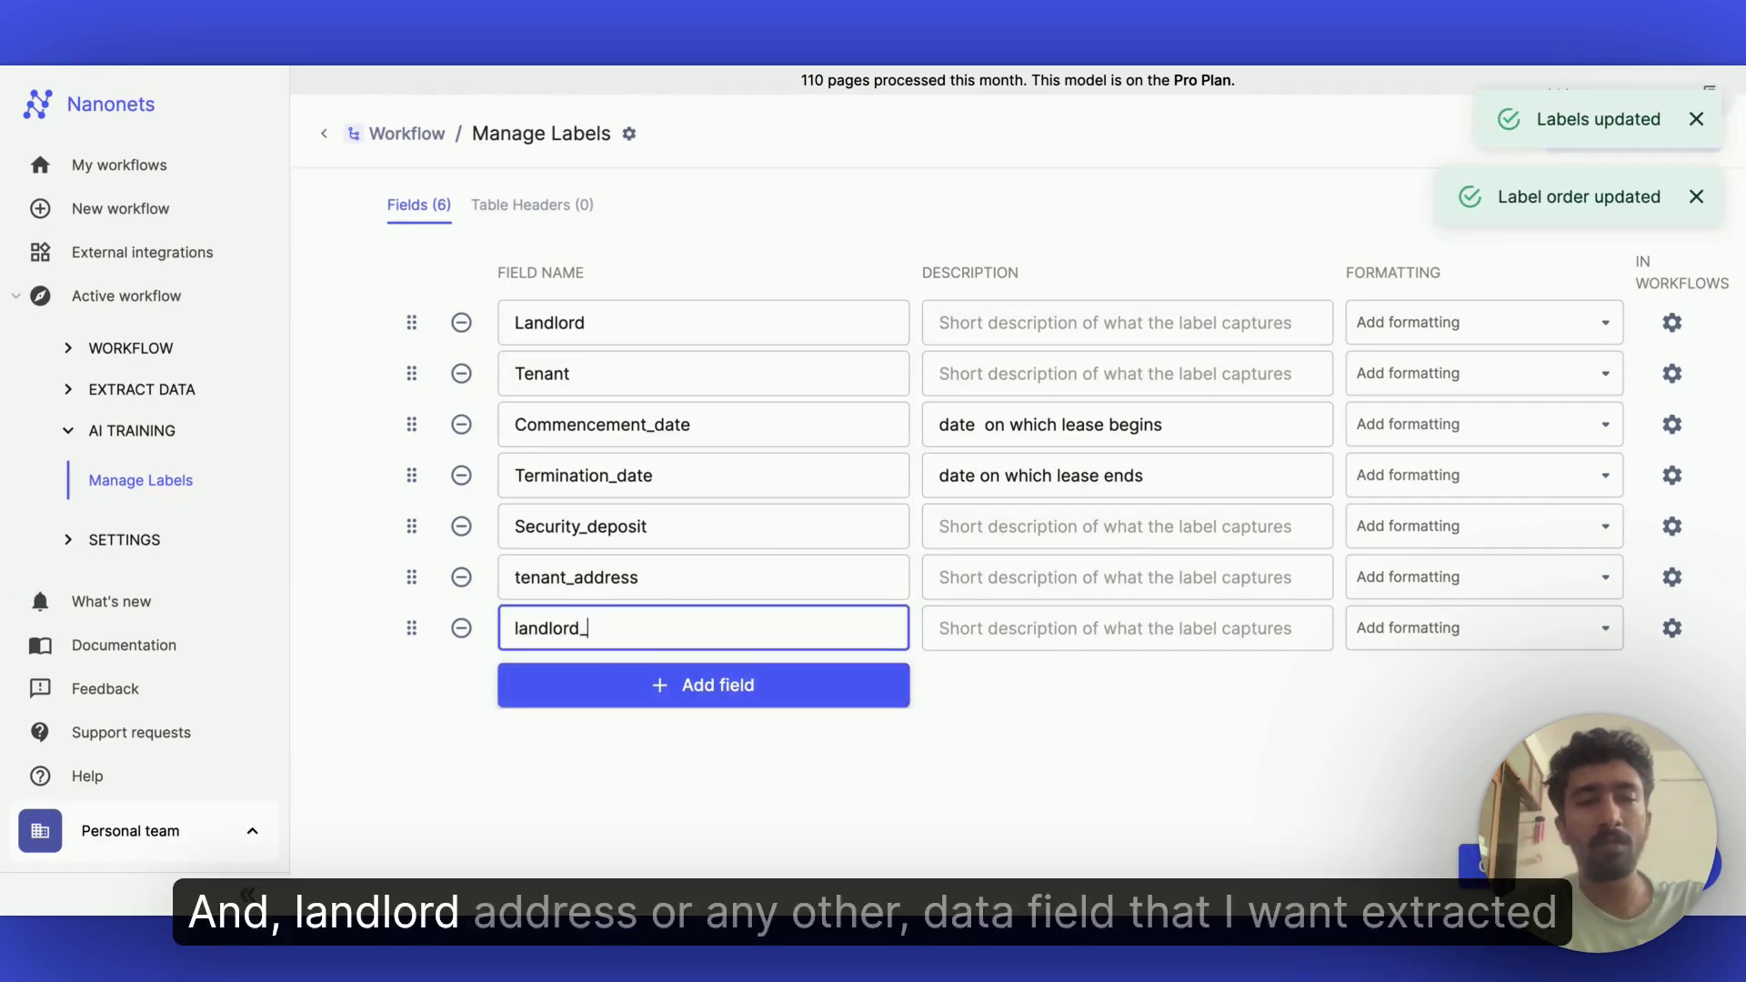
pyautogui.write('address')
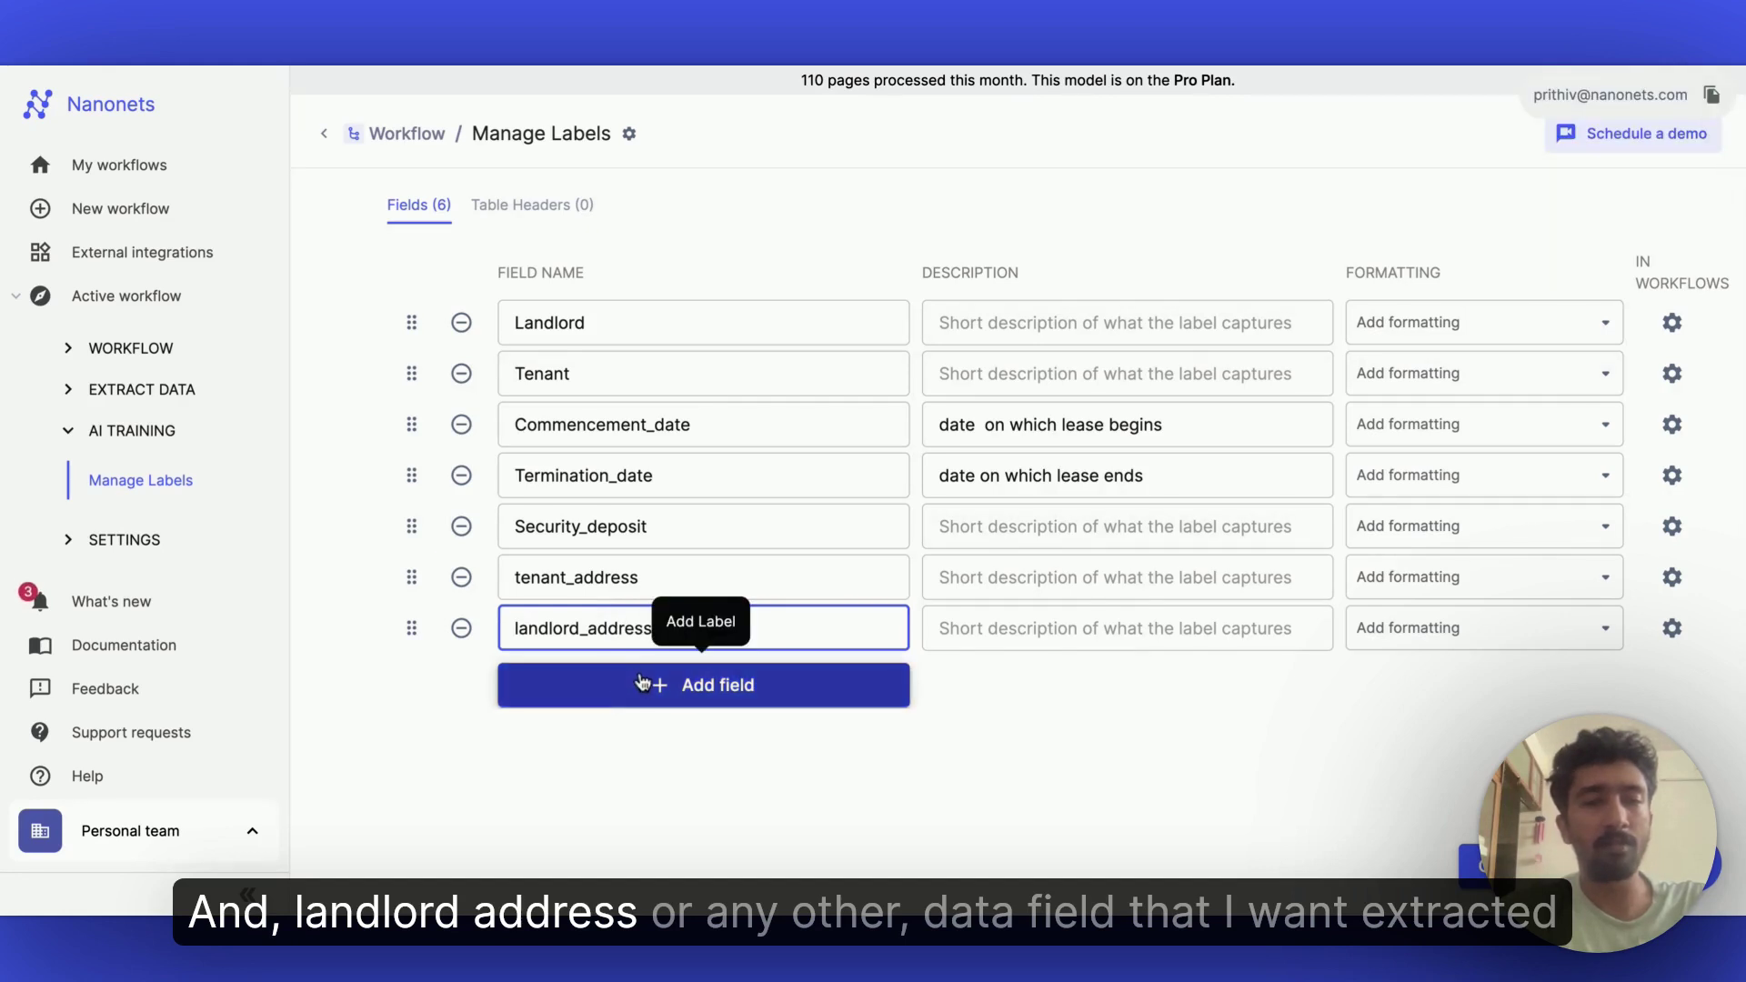
pyautogui.click(641, 698)
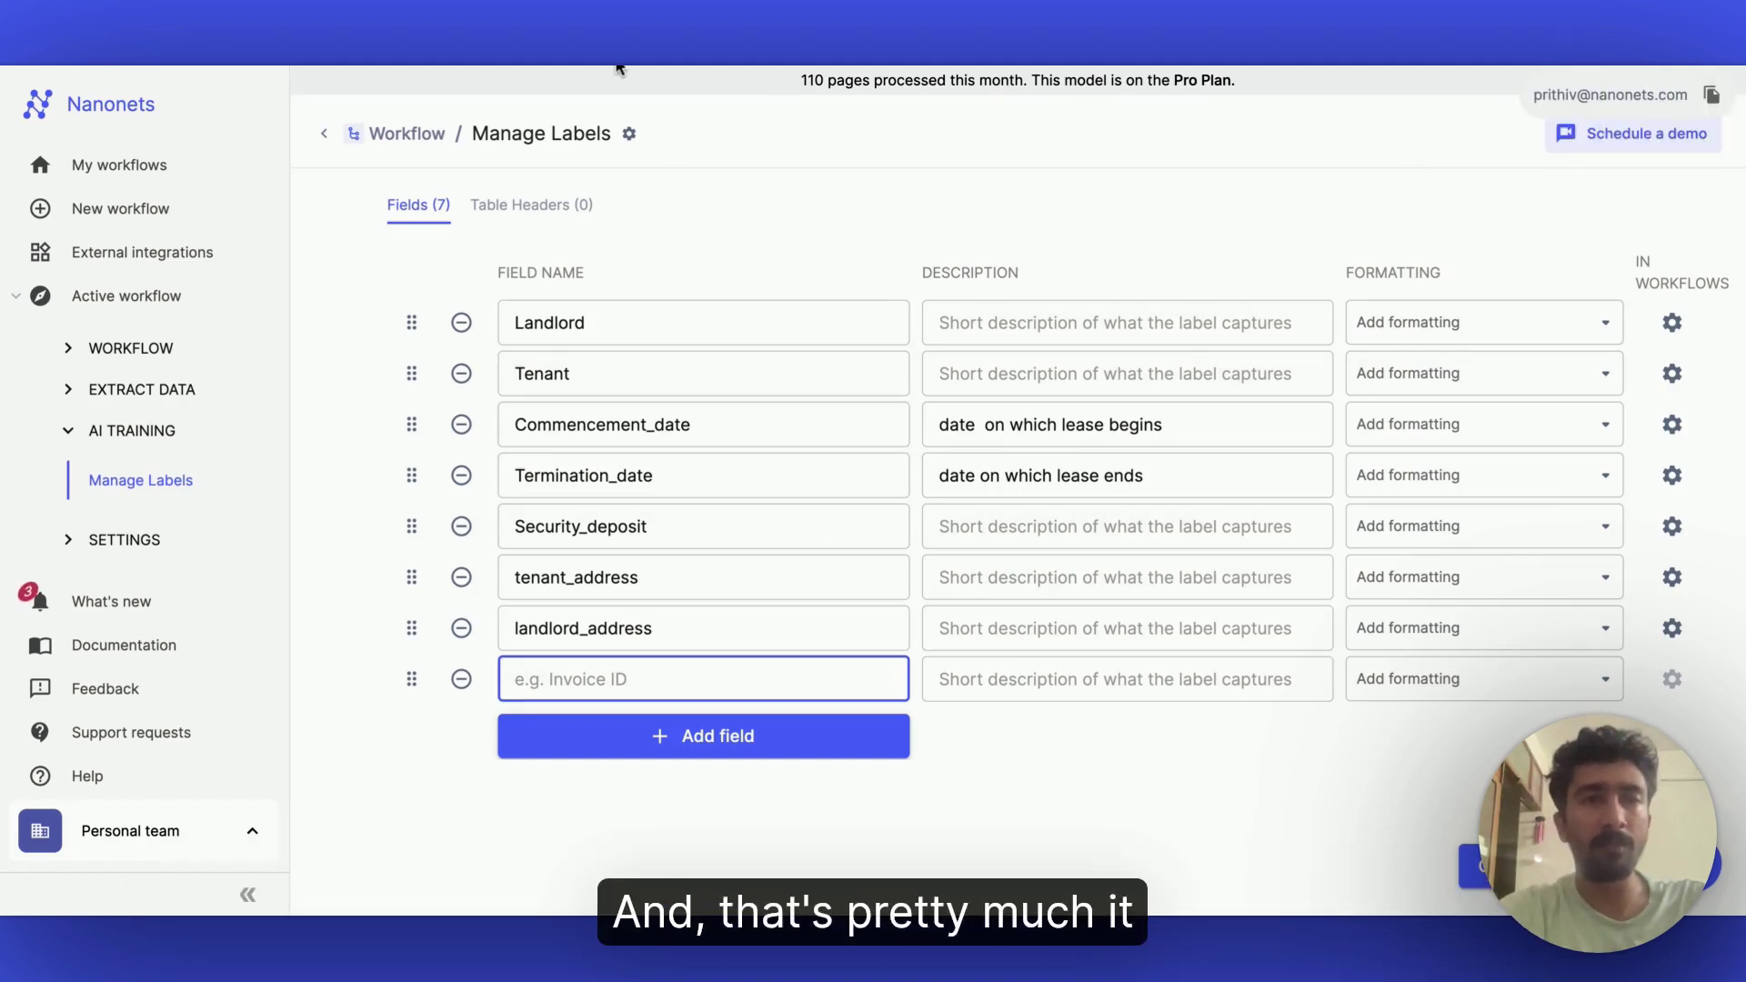
# Go back to the workflow overview and open the Data Actions step catalogue.
pyautogui.click(168, 361)
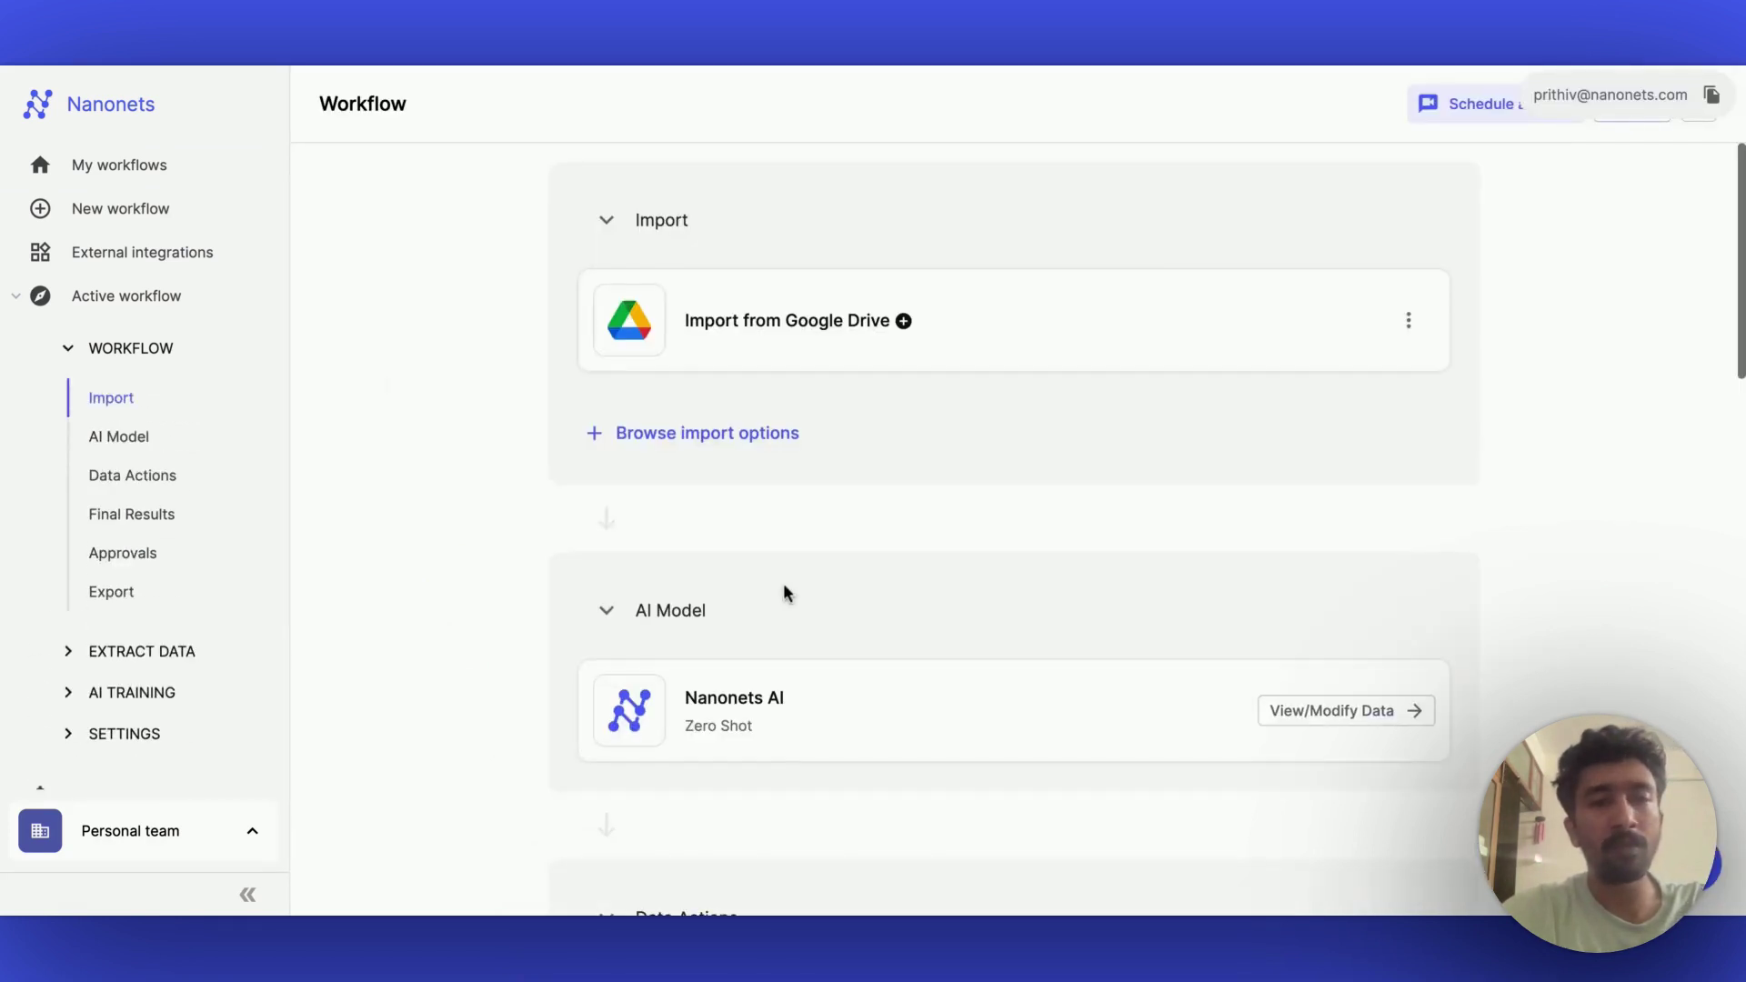
pyautogui.scroll(-5, 783, 586)
pyautogui.scroll(-2, 783, 592)
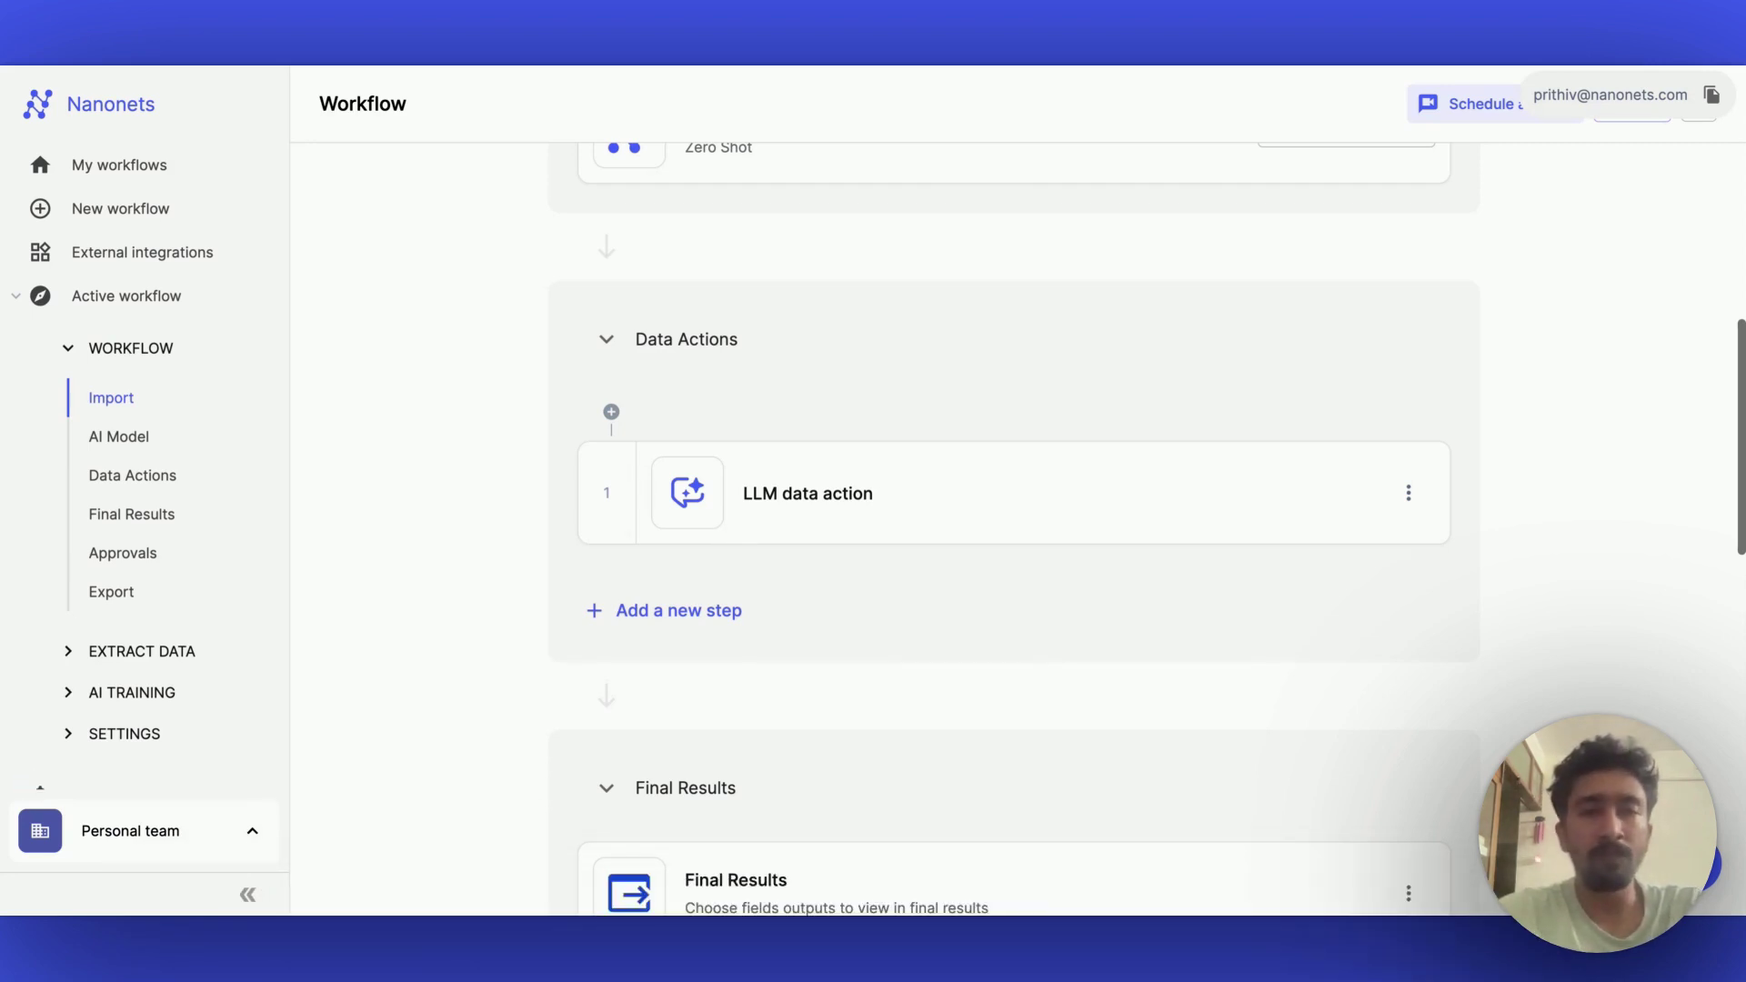
pyautogui.click(712, 618)
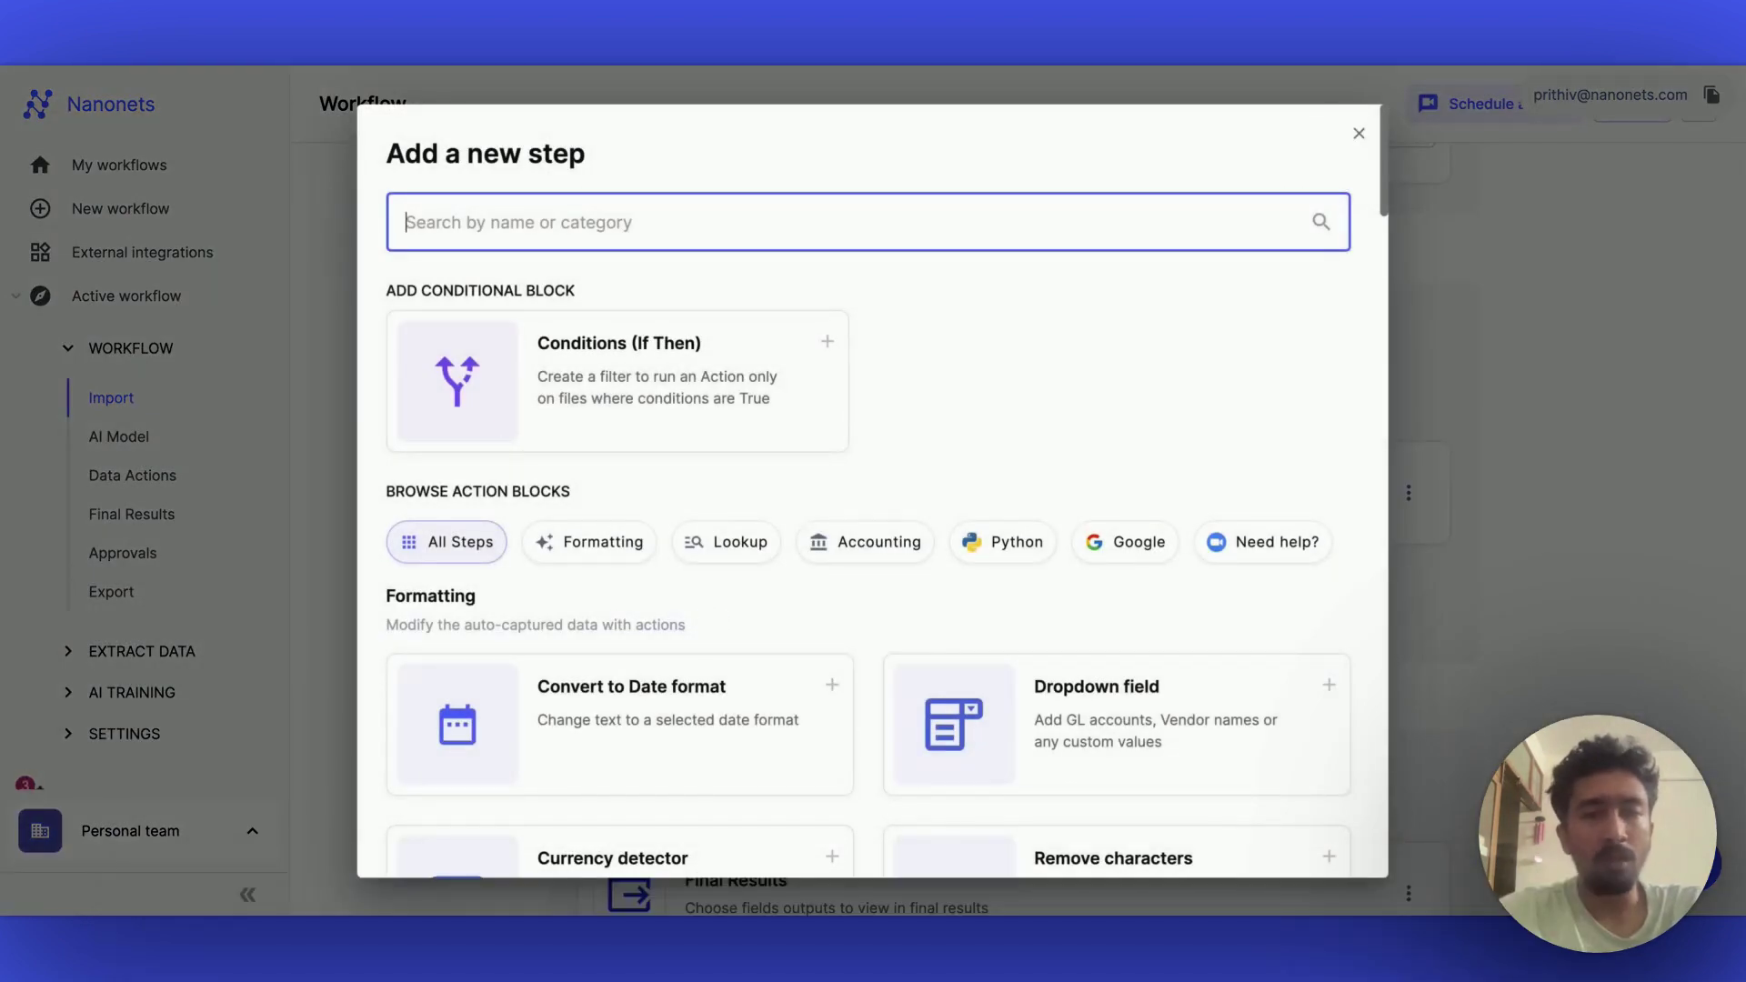
pyautogui.scroll(-2, 869, 582)
pyautogui.scroll(2, 869, 582)
# Filter the step catalogue to Formatting actions and scroll through blocks like Convert to Date format.
pyautogui.click(732, 555)
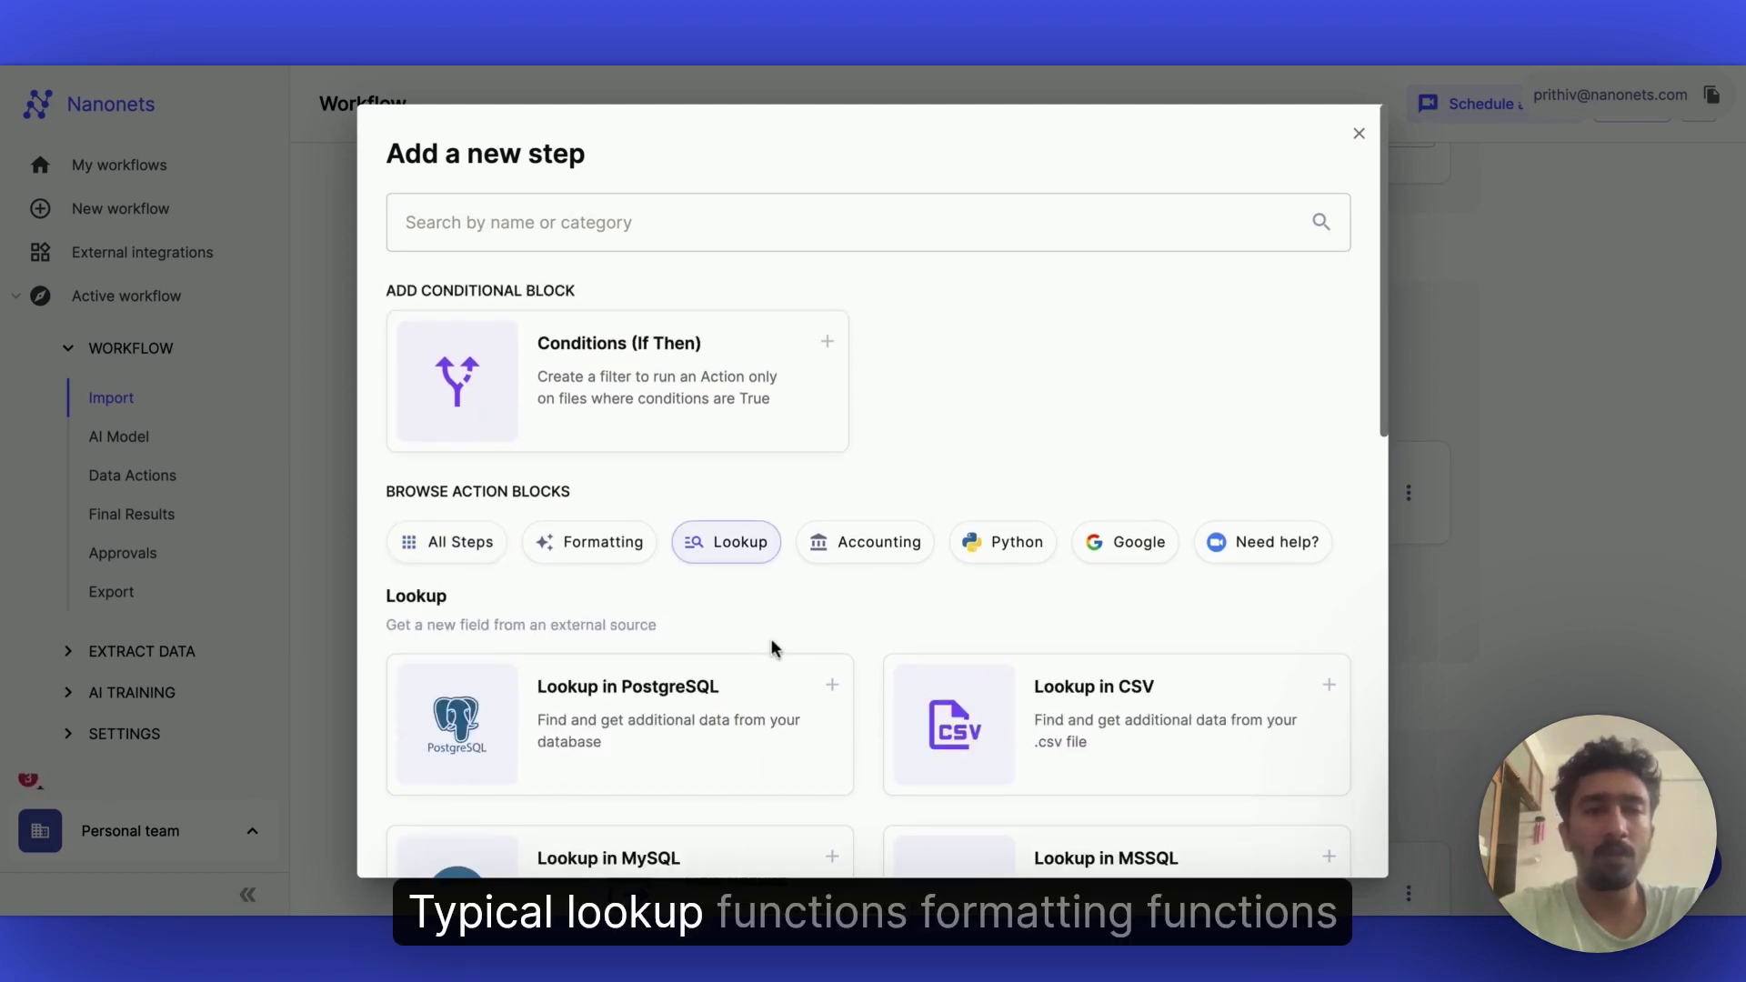
pyautogui.click(605, 556)
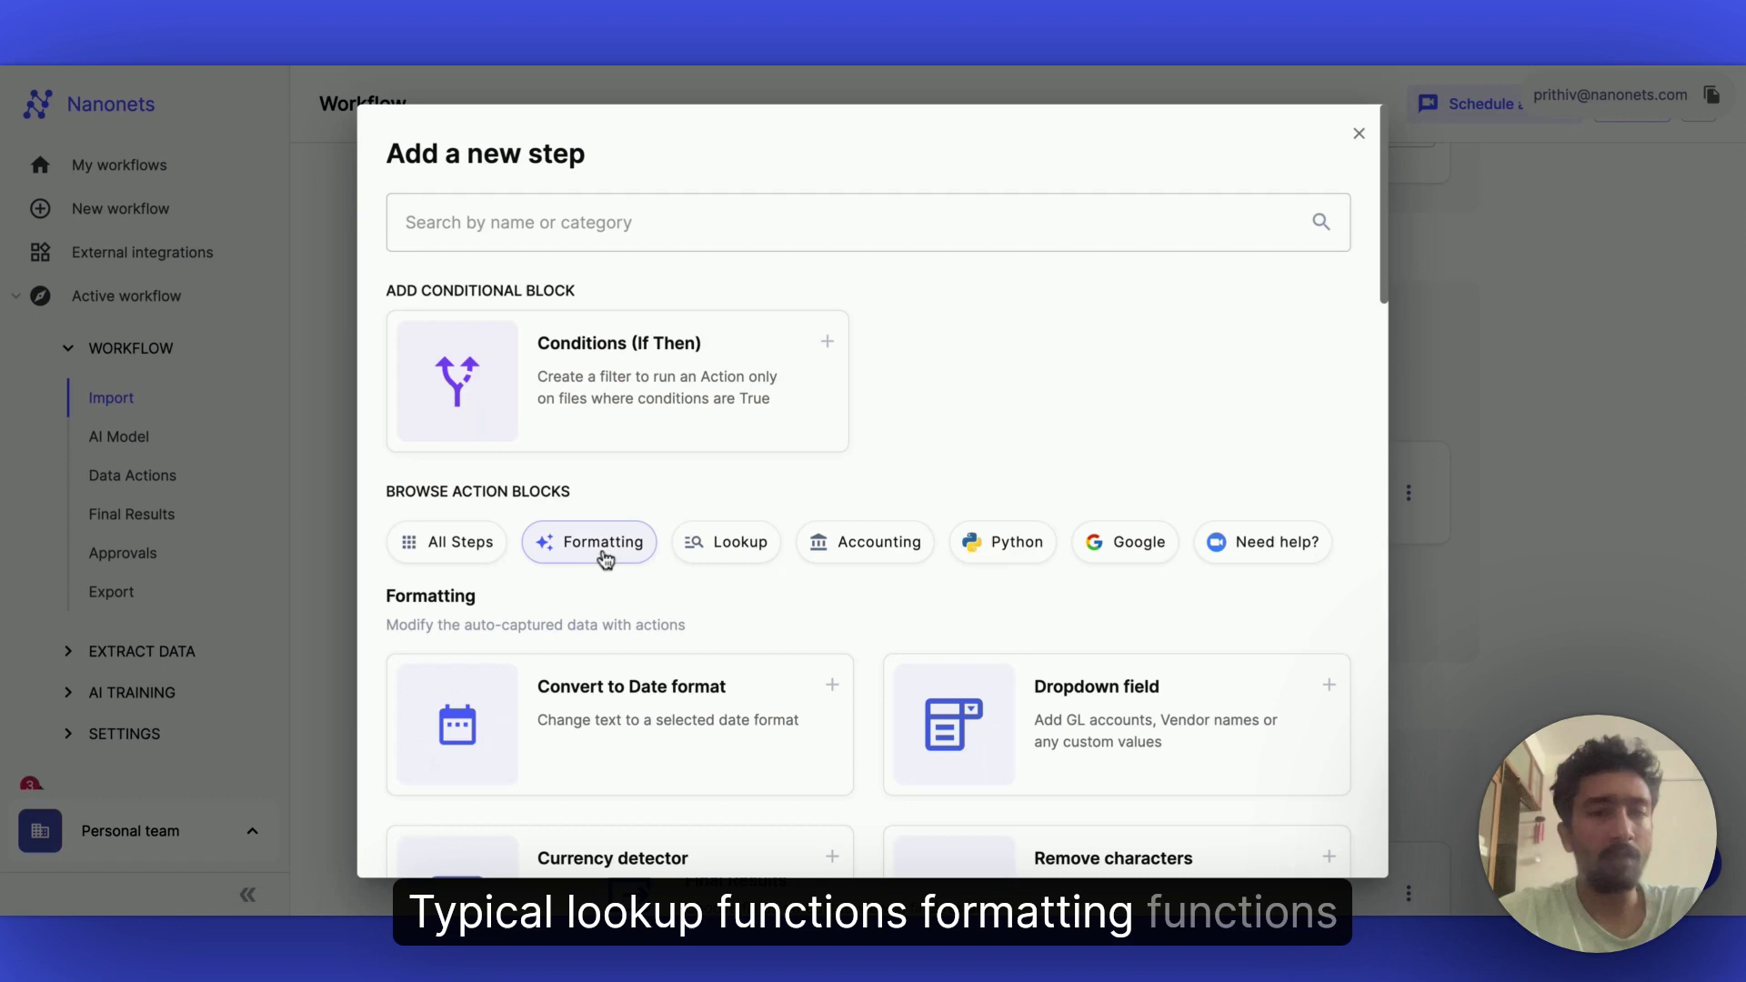
pyautogui.scroll(-6, 759, 643)
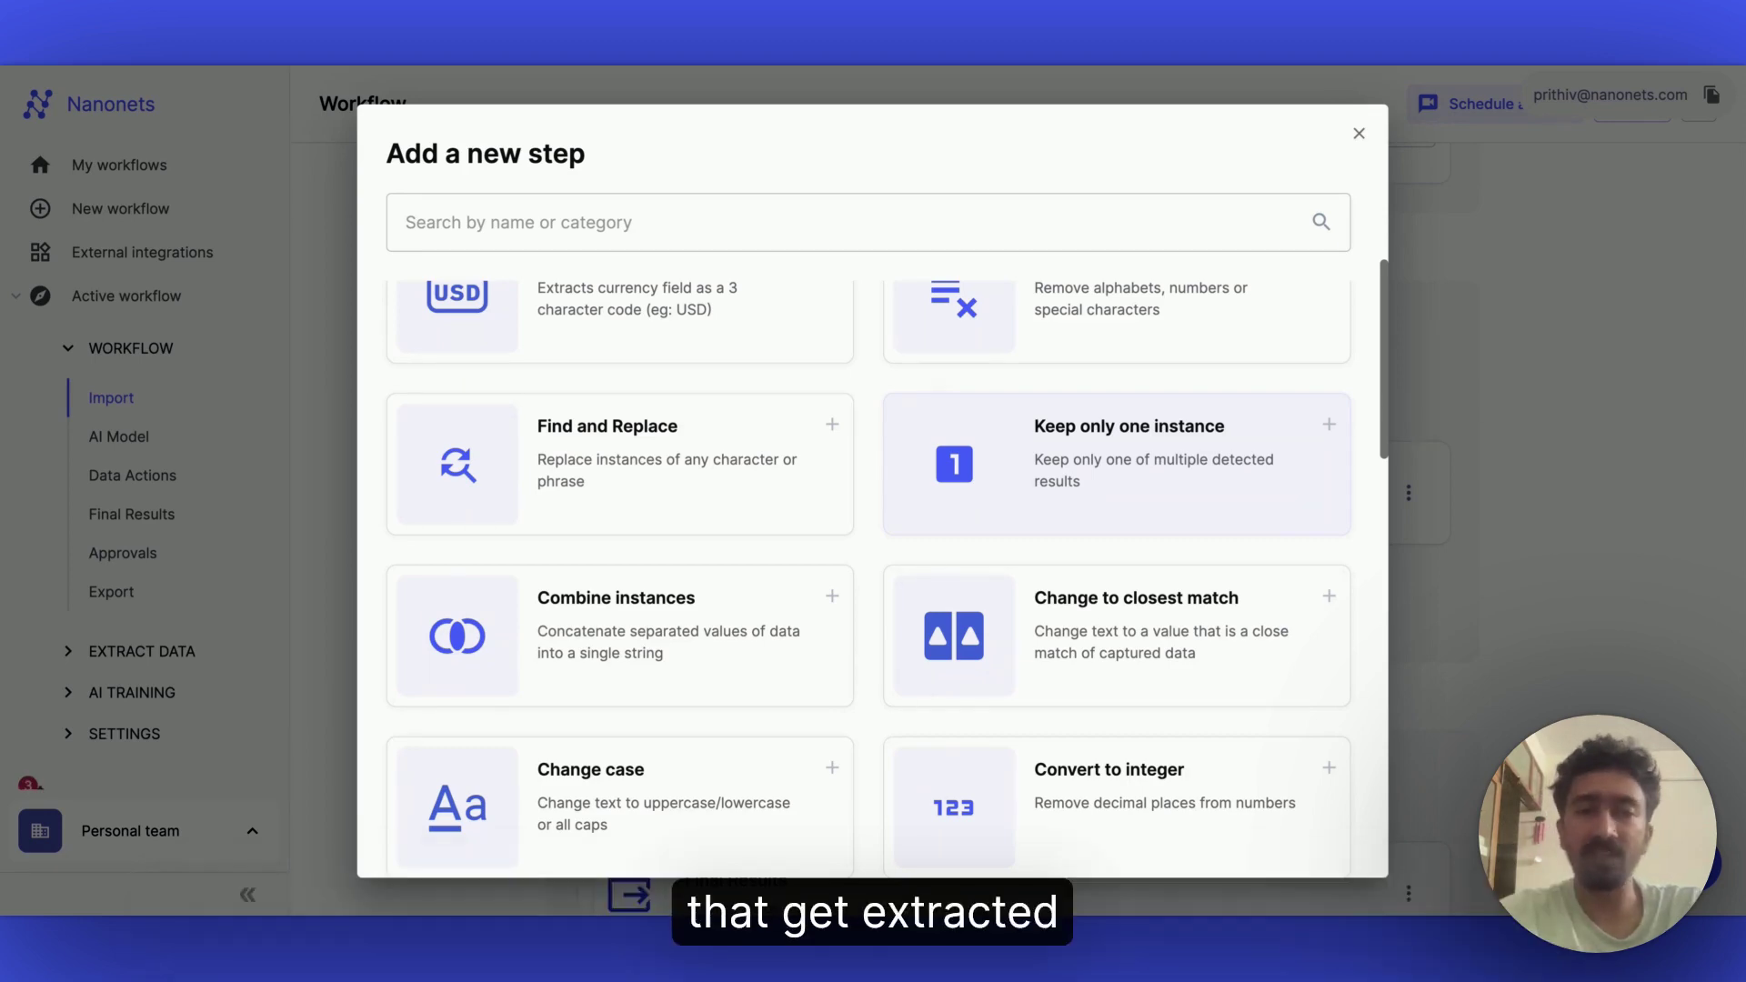
pyautogui.scroll(-4, 1117, 637)
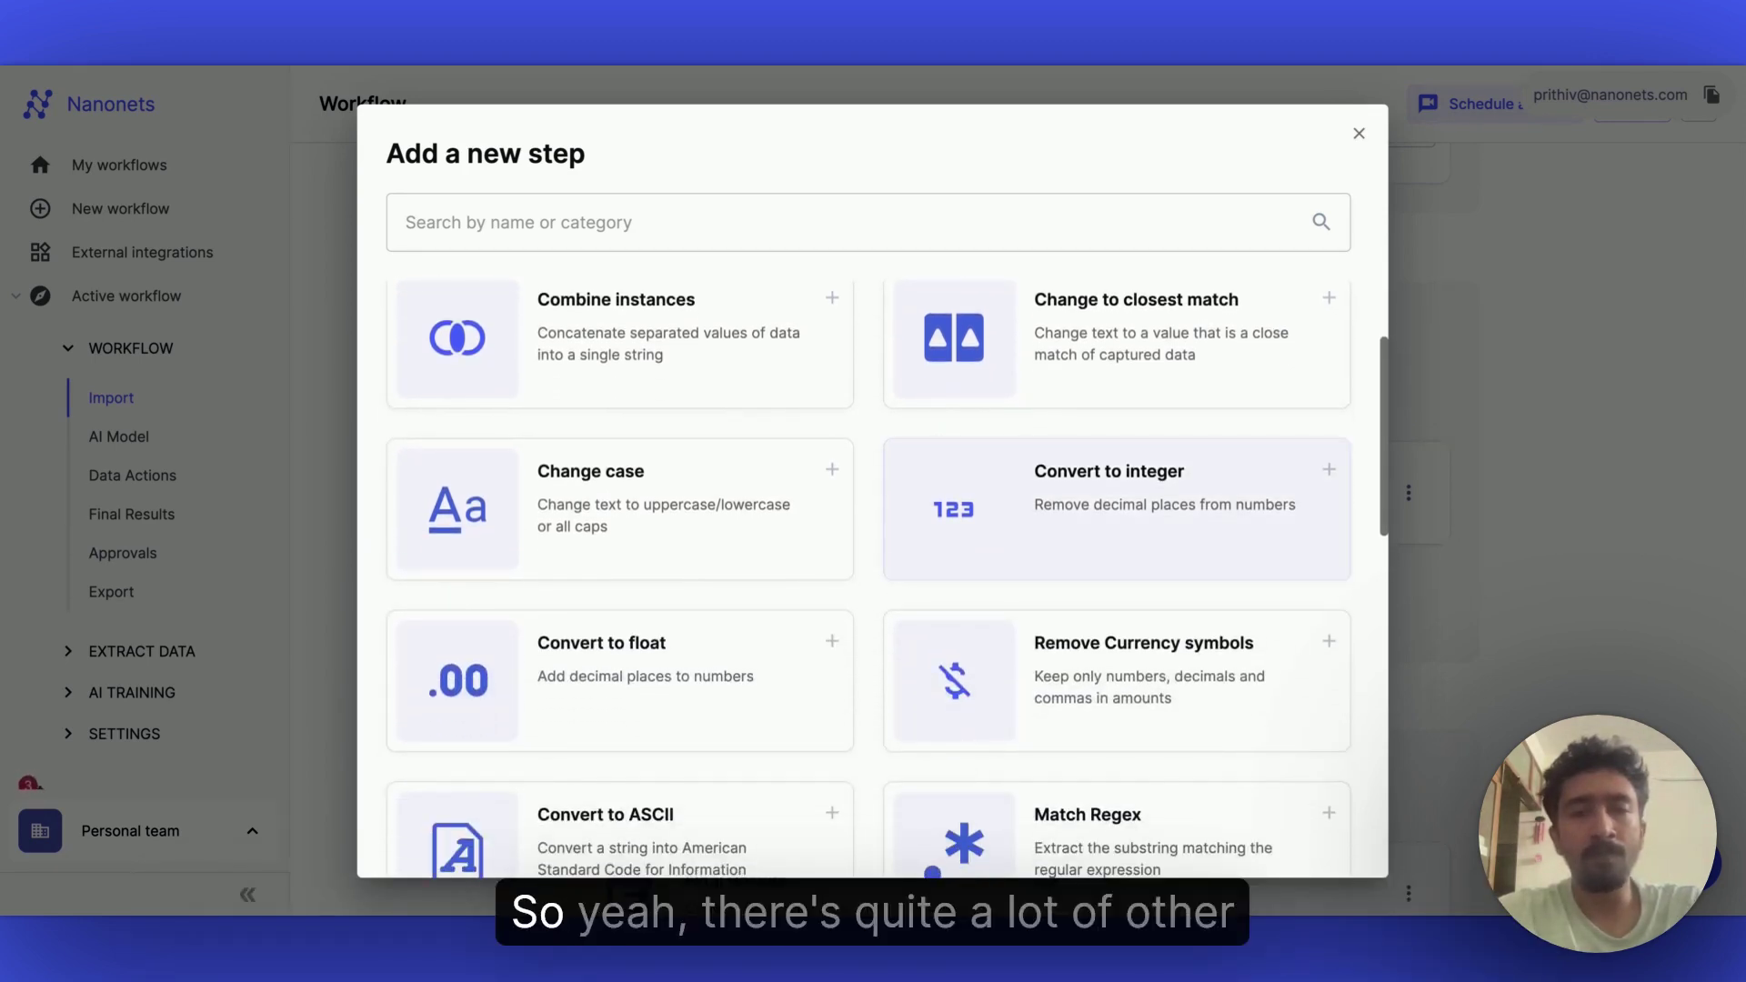
pyautogui.scroll(4, 1117, 637)
pyautogui.scroll(6, 1117, 637)
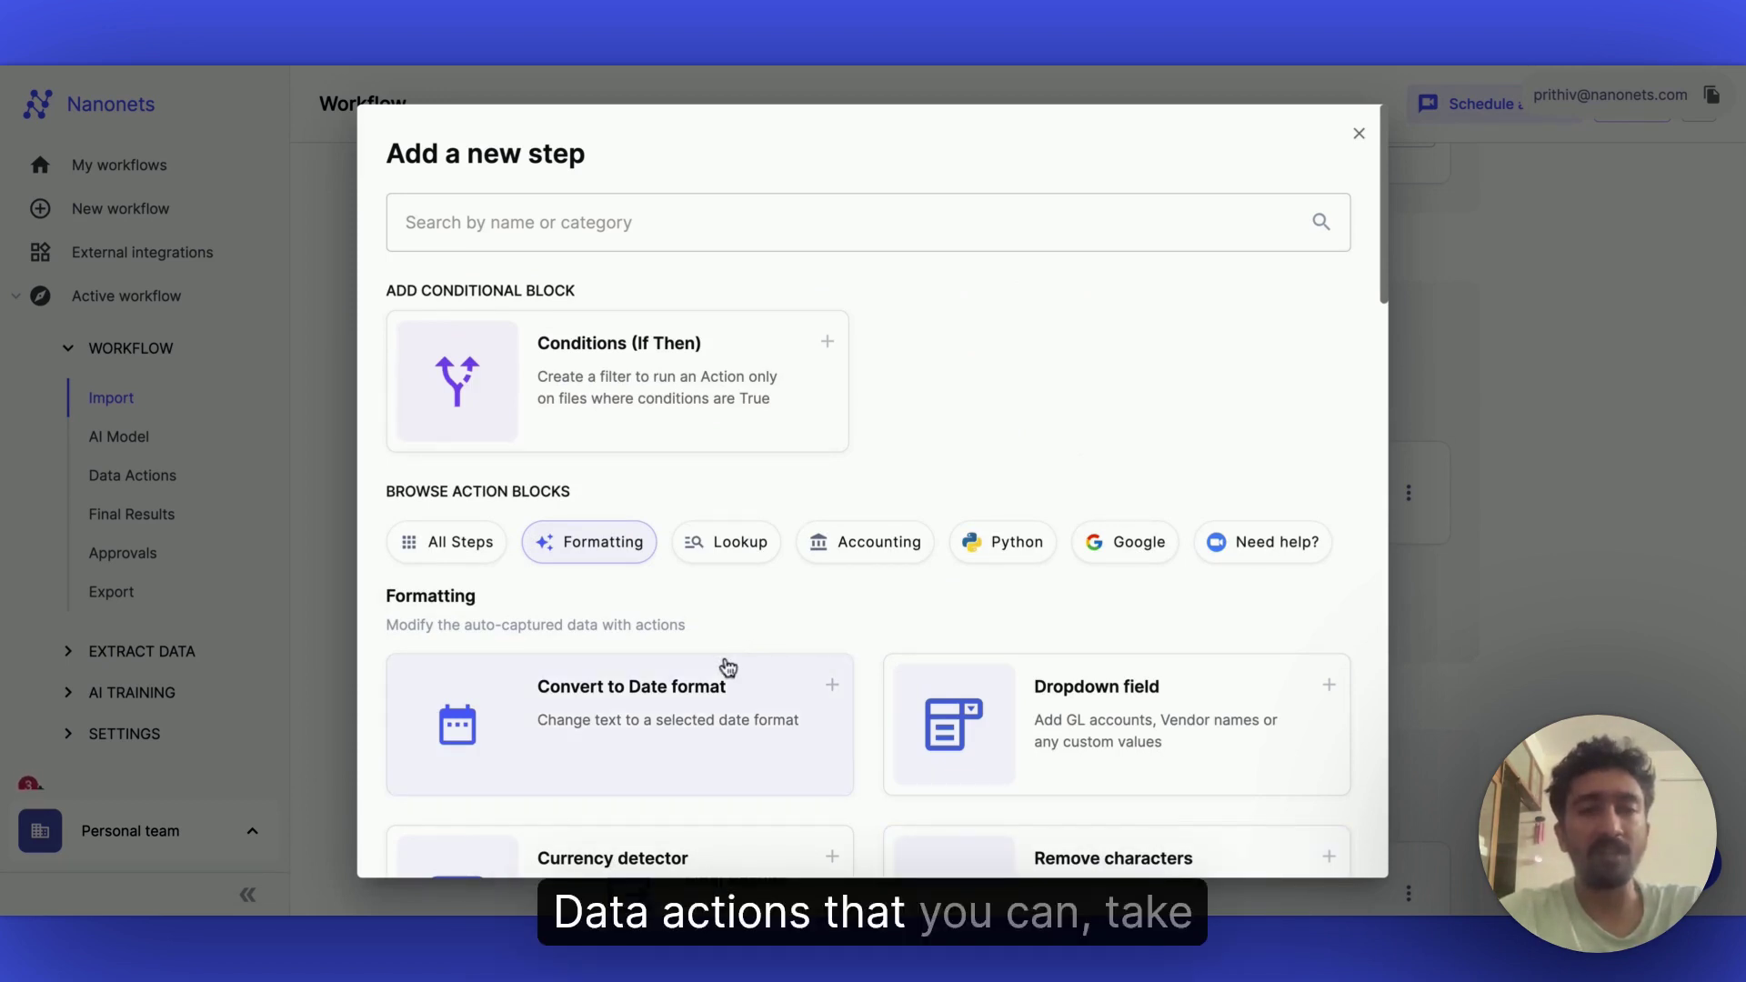
# Review the PostgreSQL, CSV, MySQL and MSSQL lookup blocks, then close the catalogue without adding.
pyautogui.click(725, 557)
pyautogui.scroll(-1, 791, 654)
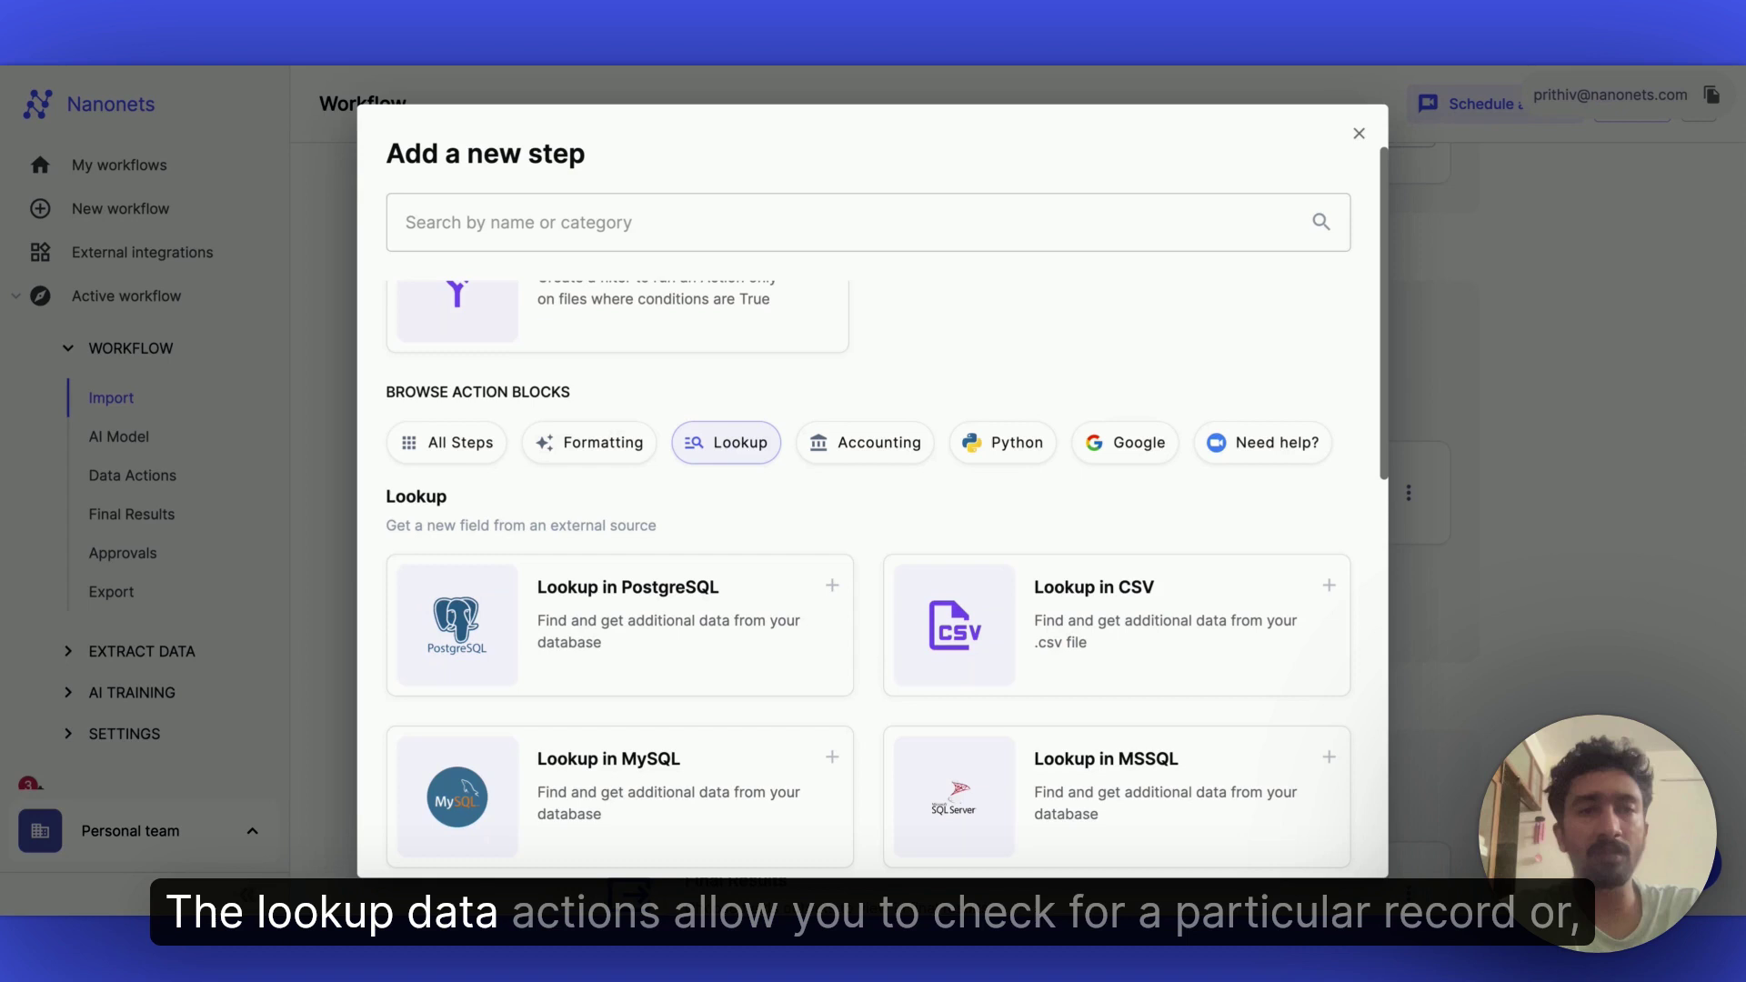
pyautogui.scroll(-3, 886, 591)
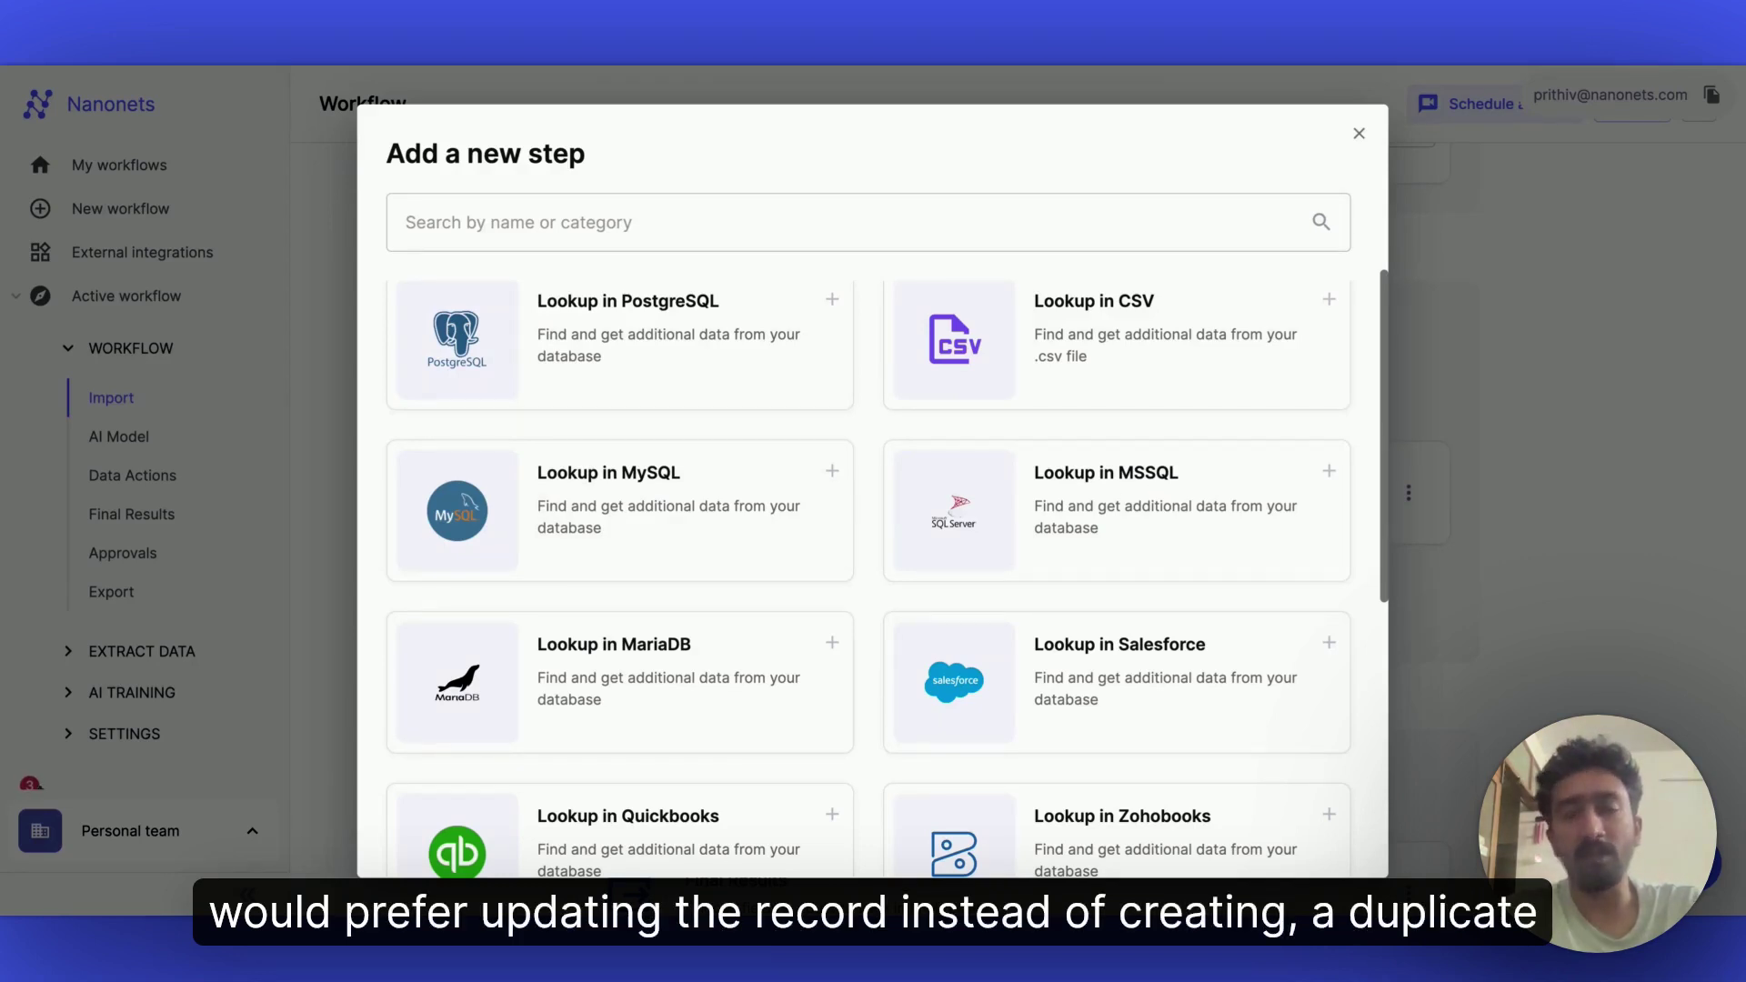
pyautogui.click(1362, 137)
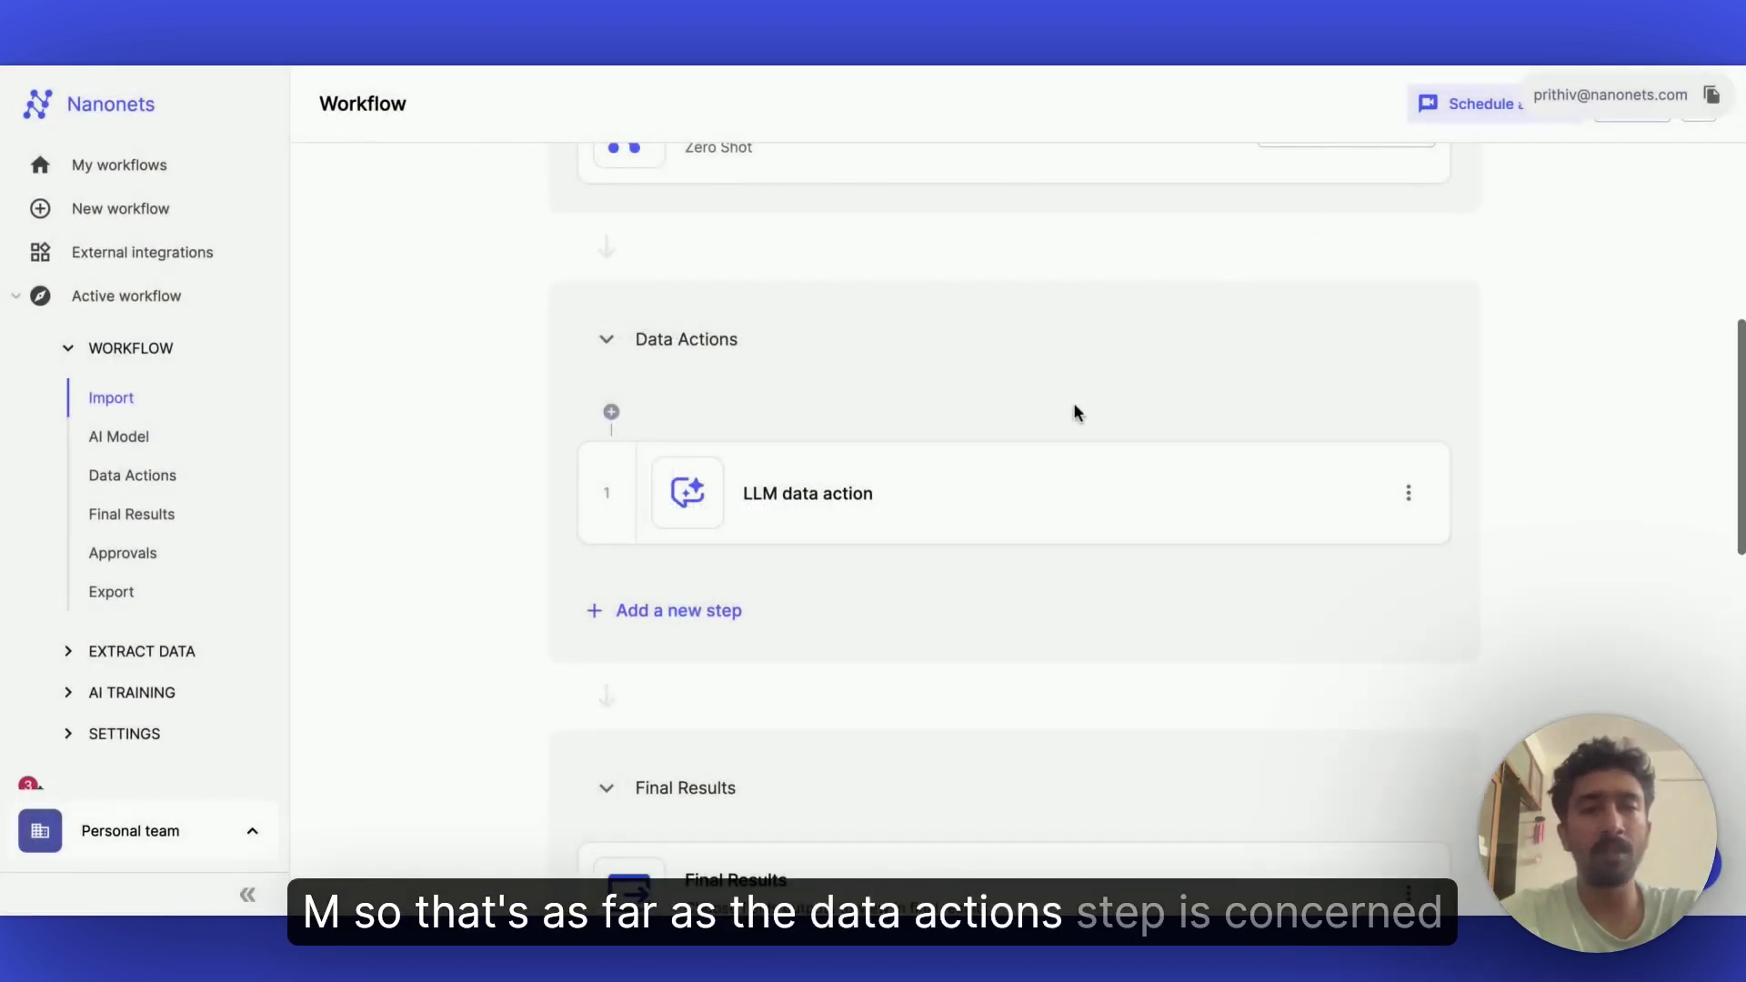
pyautogui.scroll(-1, 723, 557)
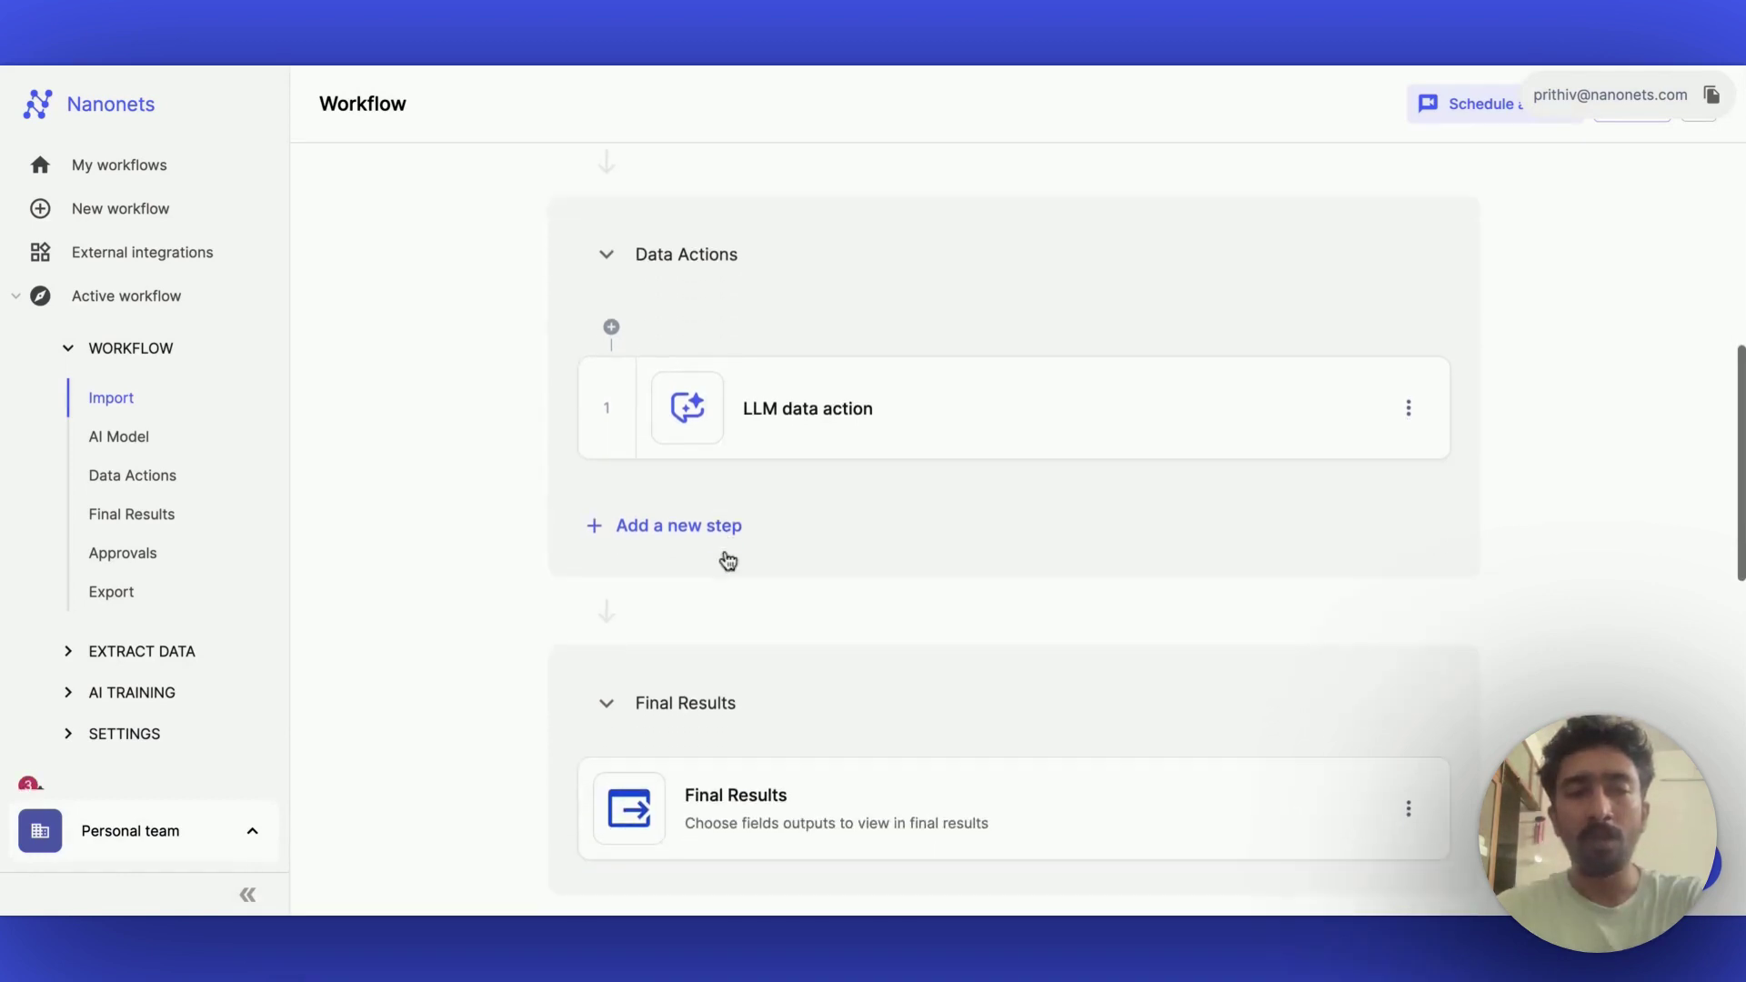
pyautogui.scroll(-5, 727, 560)
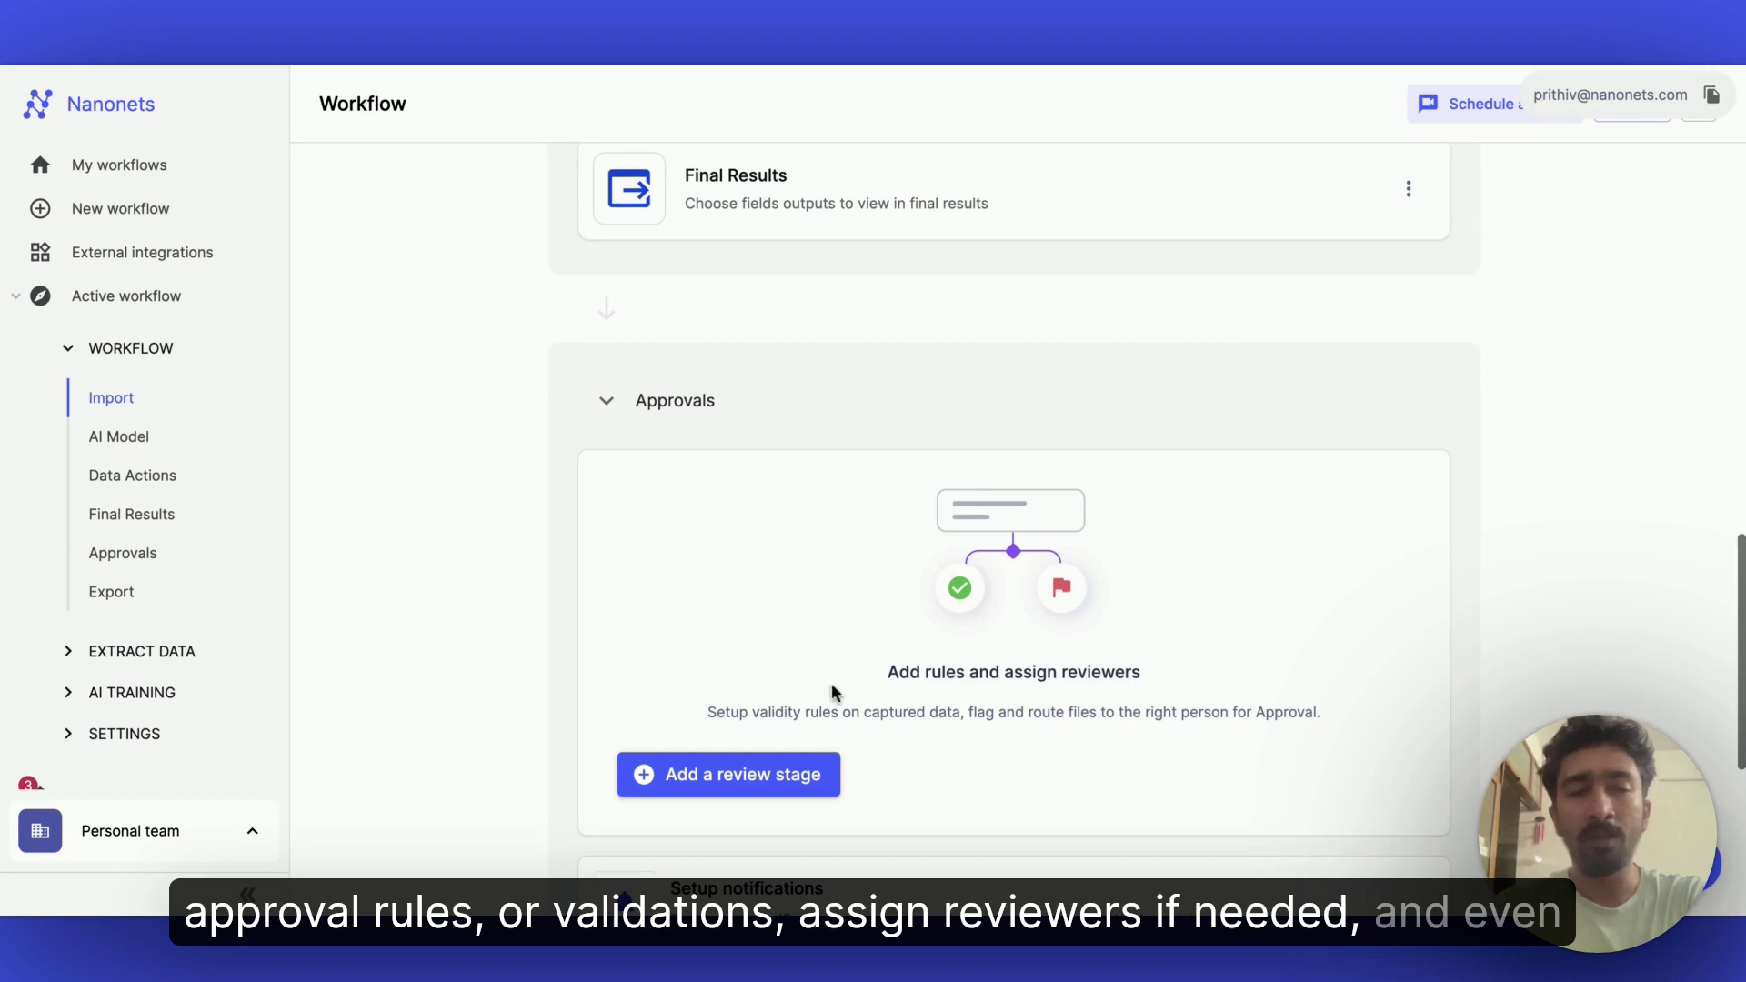
pyautogui.scroll(-5, 832, 693)
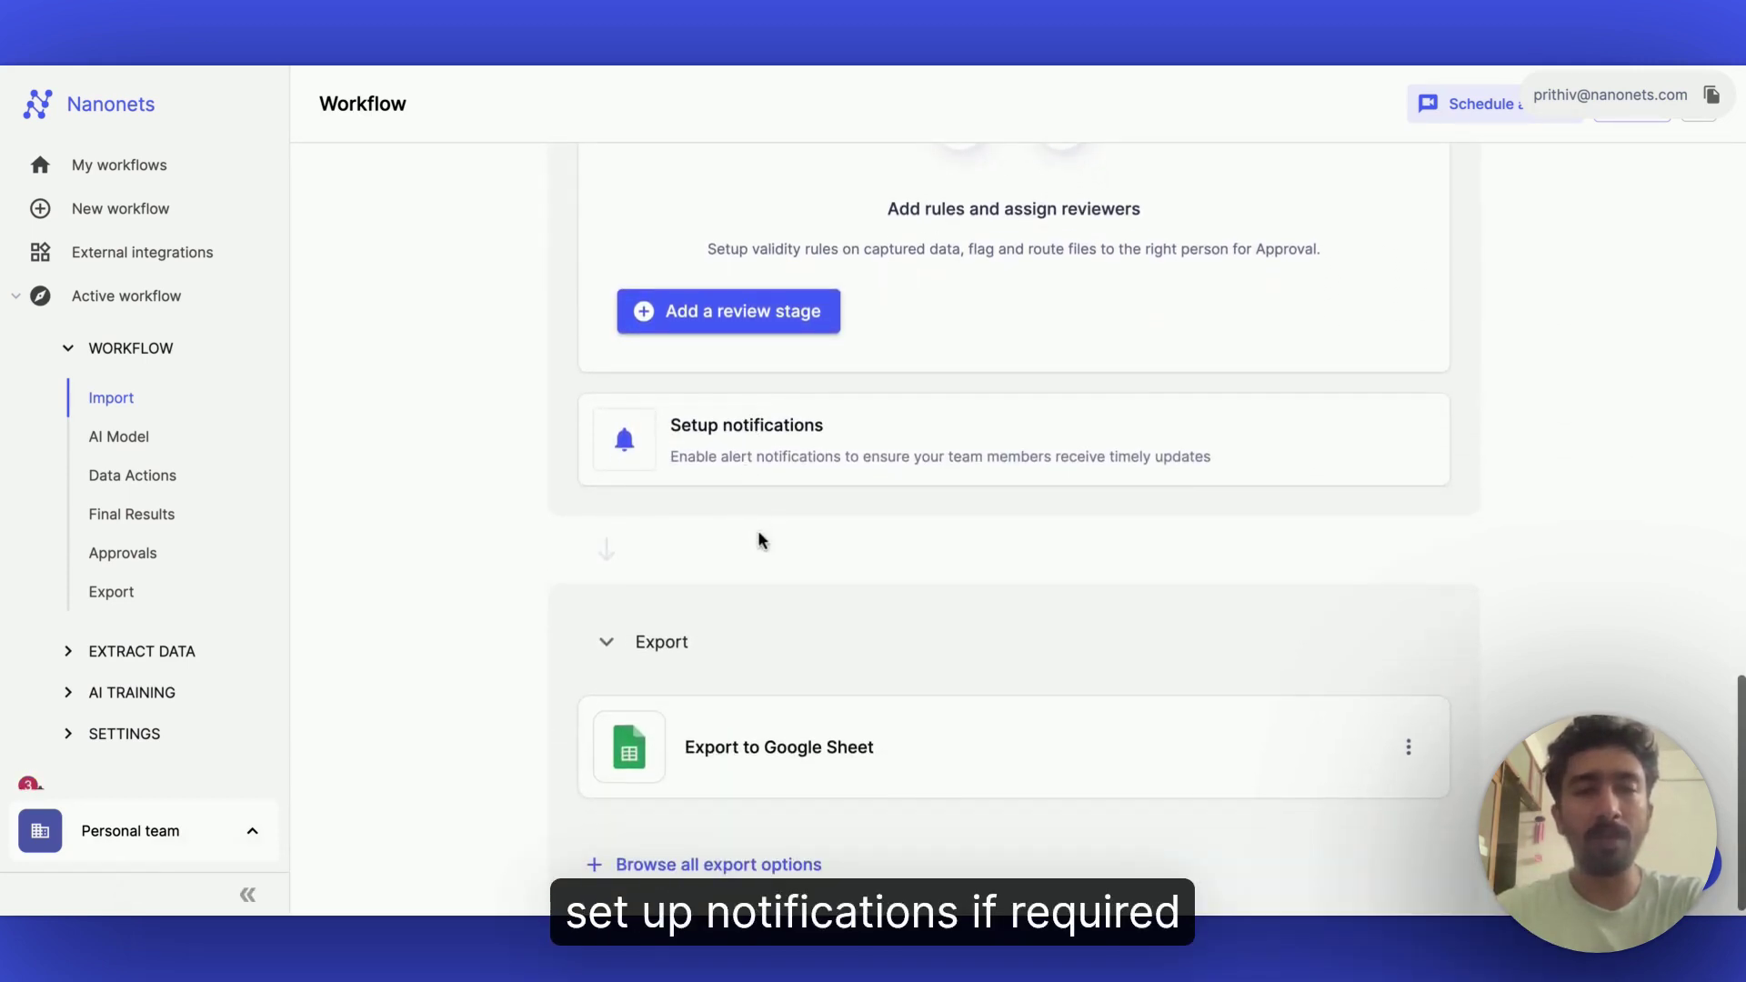
pyautogui.scroll(-1, 763, 540)
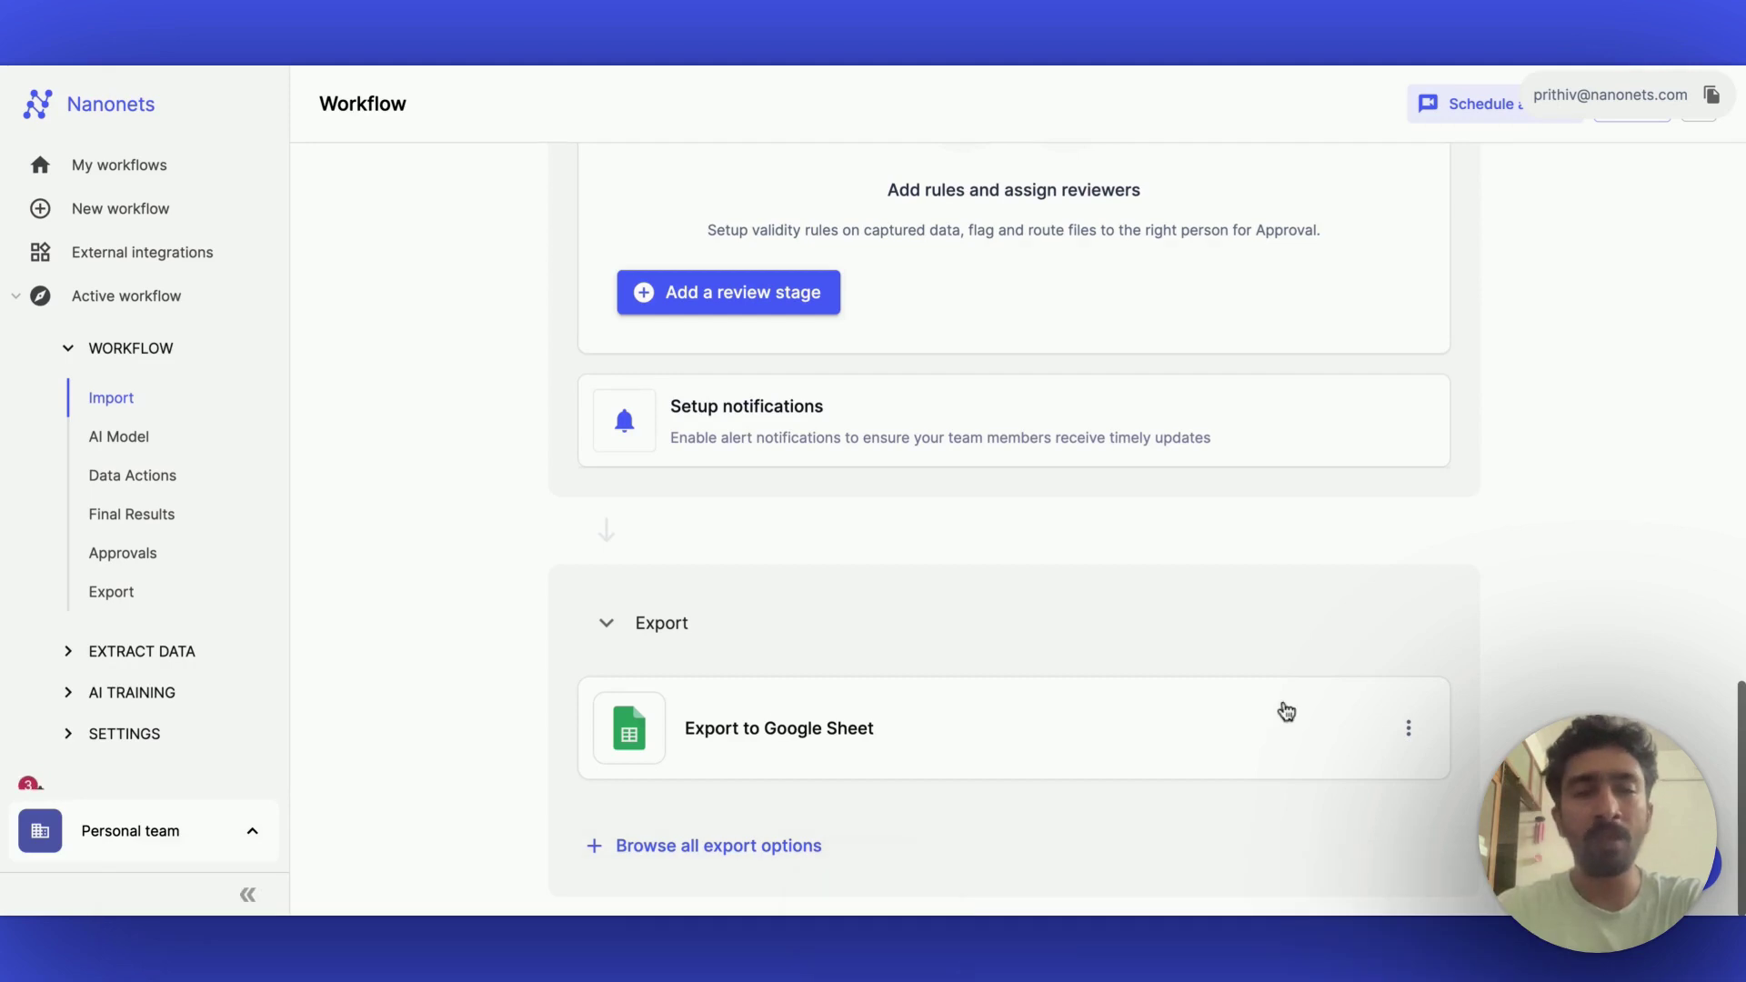
# Open the export destinations catalogue and search it for 'yar', 'sales' and 'API'.
pyautogui.click(759, 846)
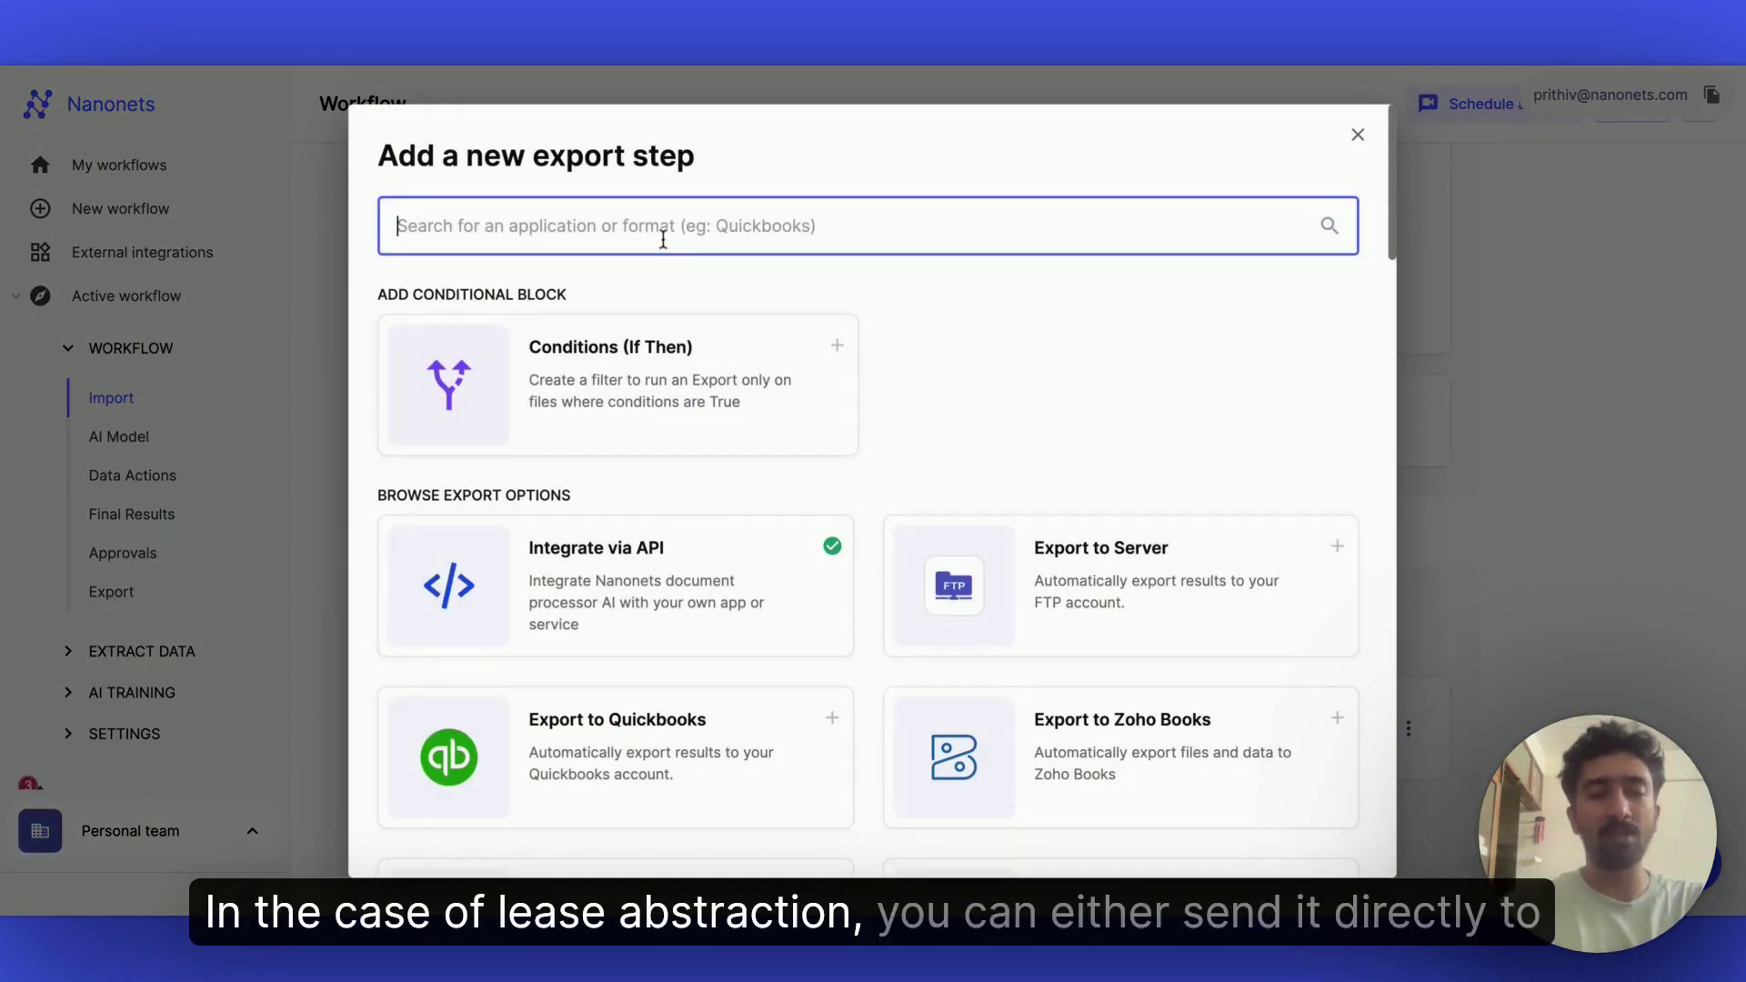
pyautogui.write('yard')
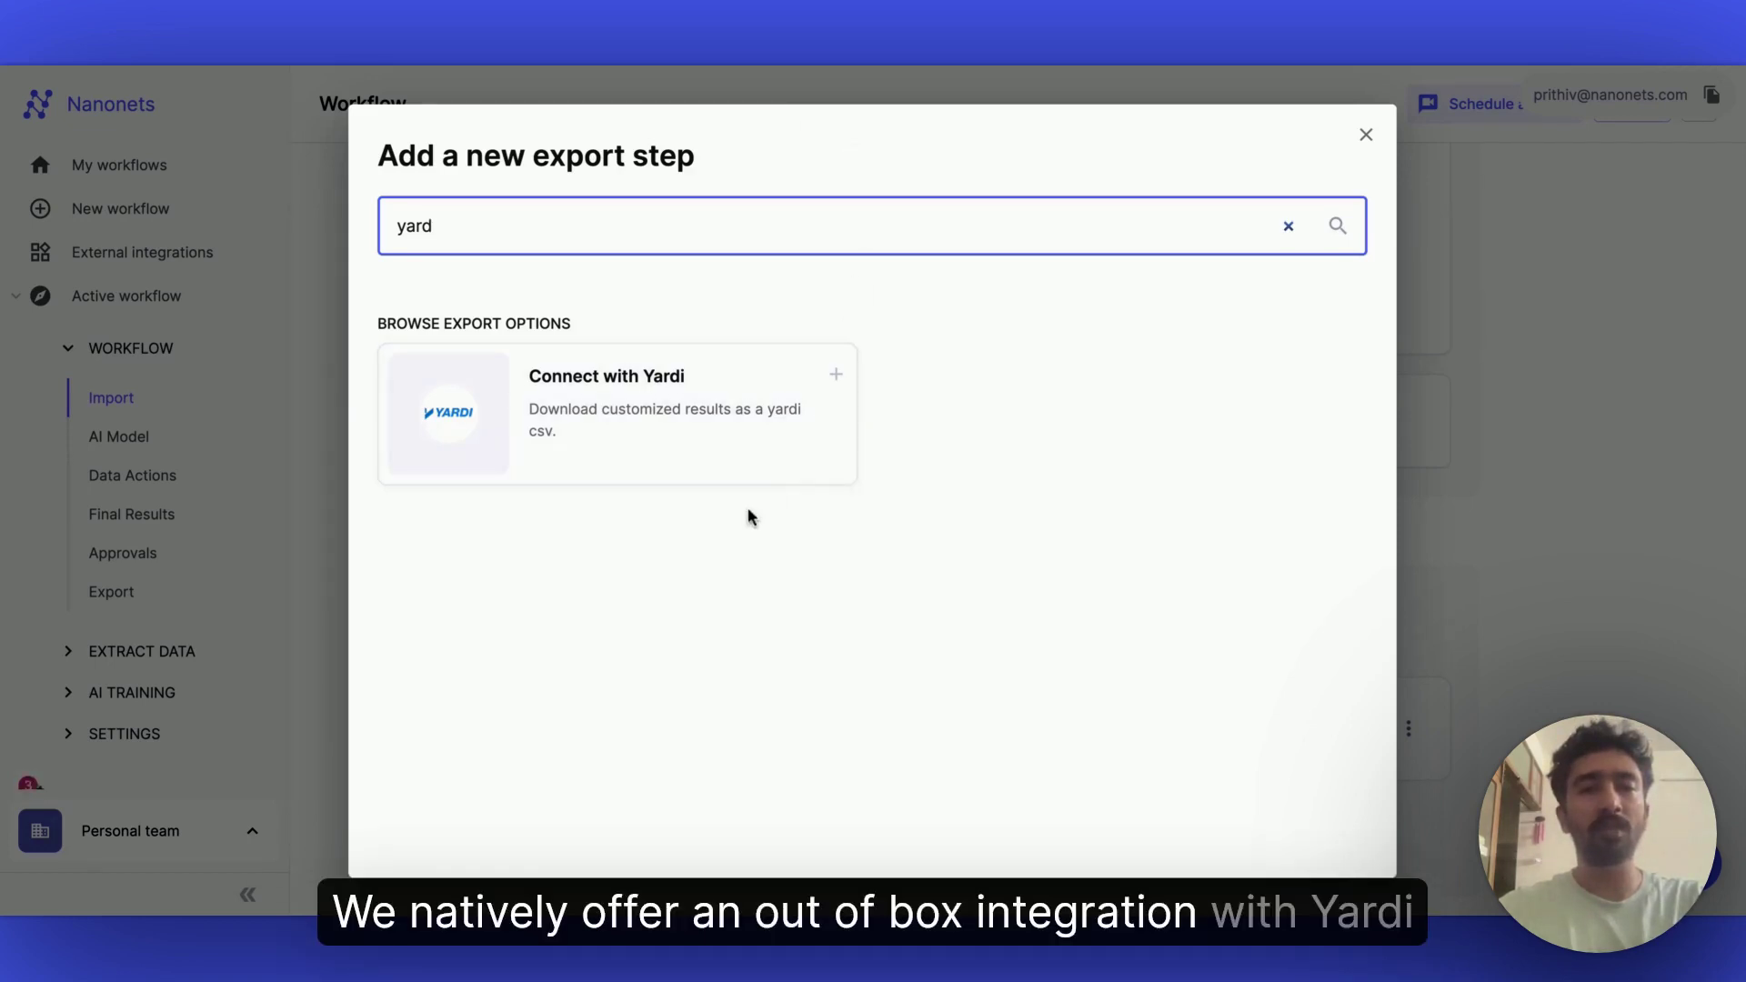
pyautogui.doubleClick(731, 236)
pyautogui.write('sales')
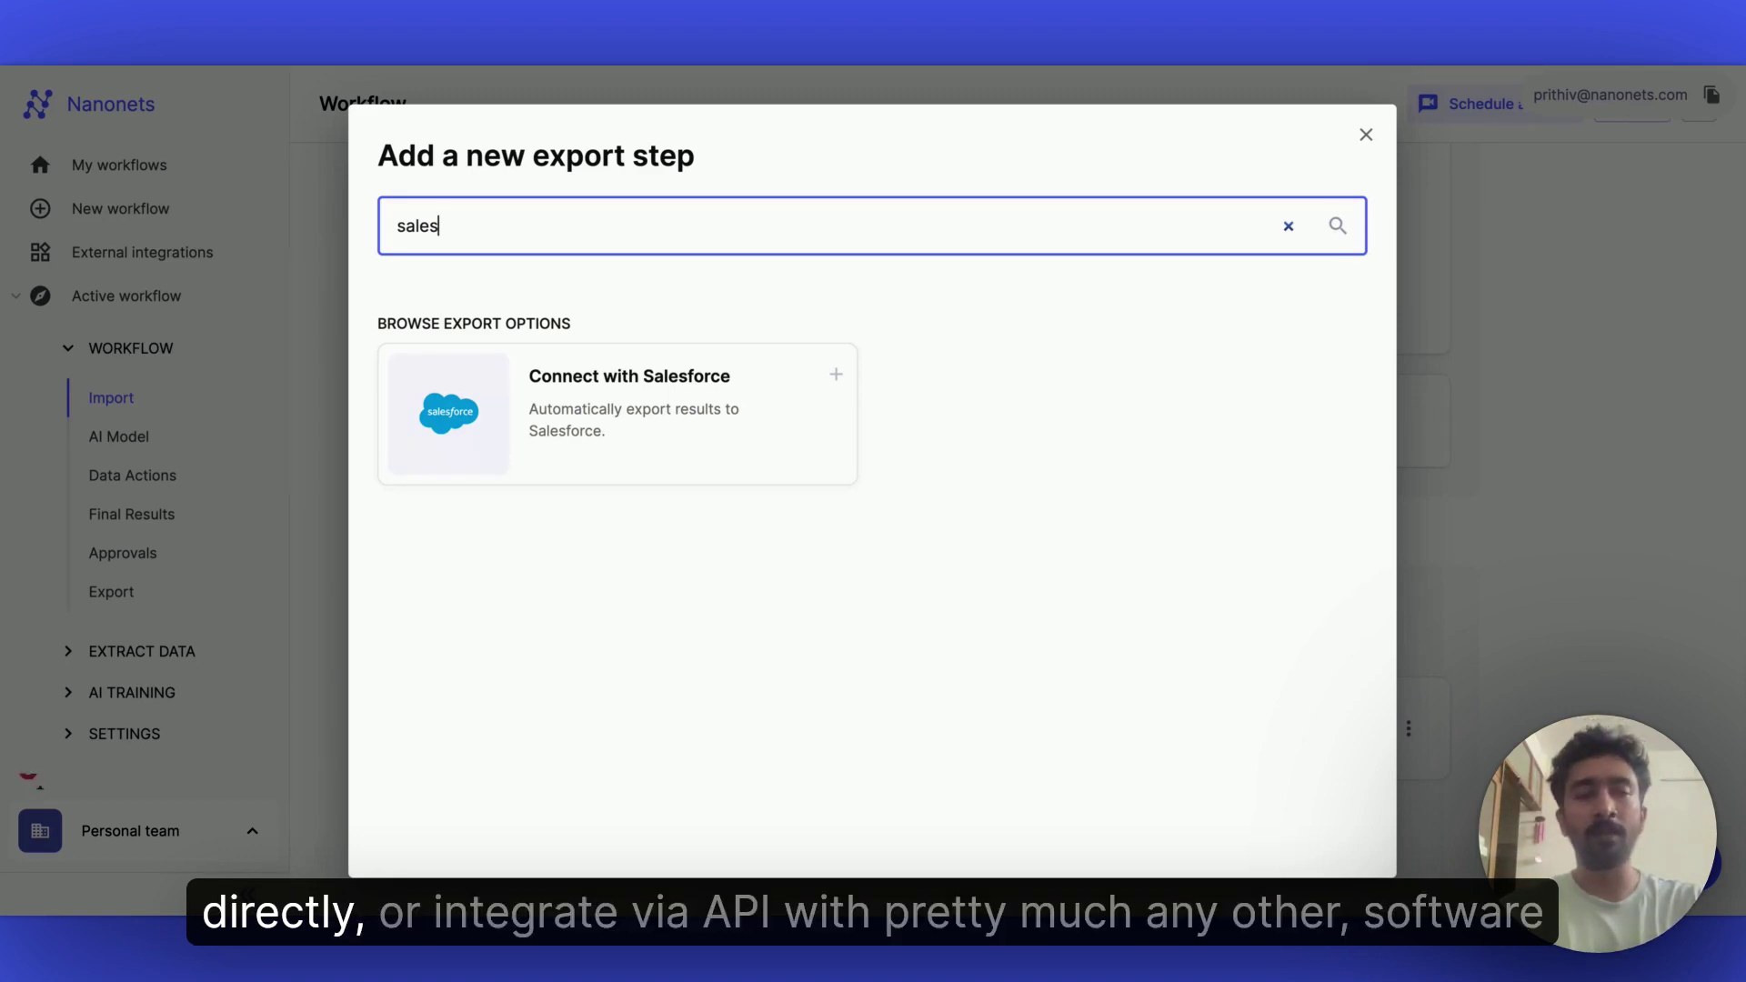
pyautogui.hotkey('ctrl', 'a')
pyautogui.write('API')
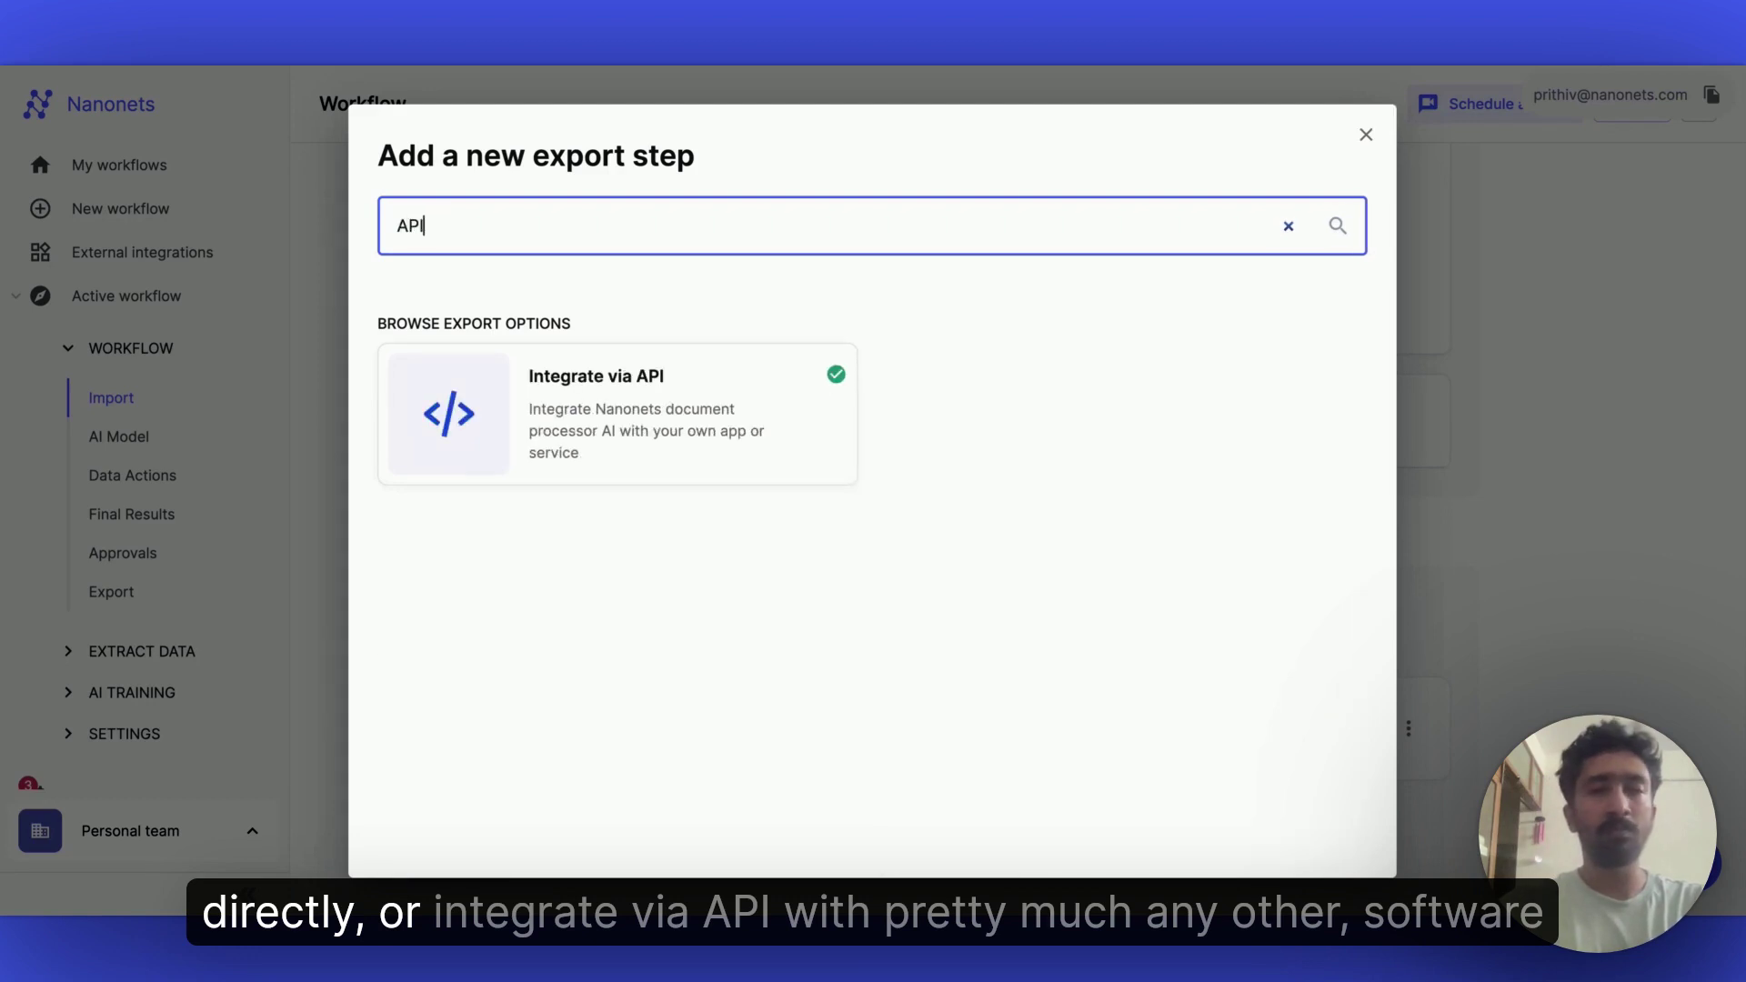